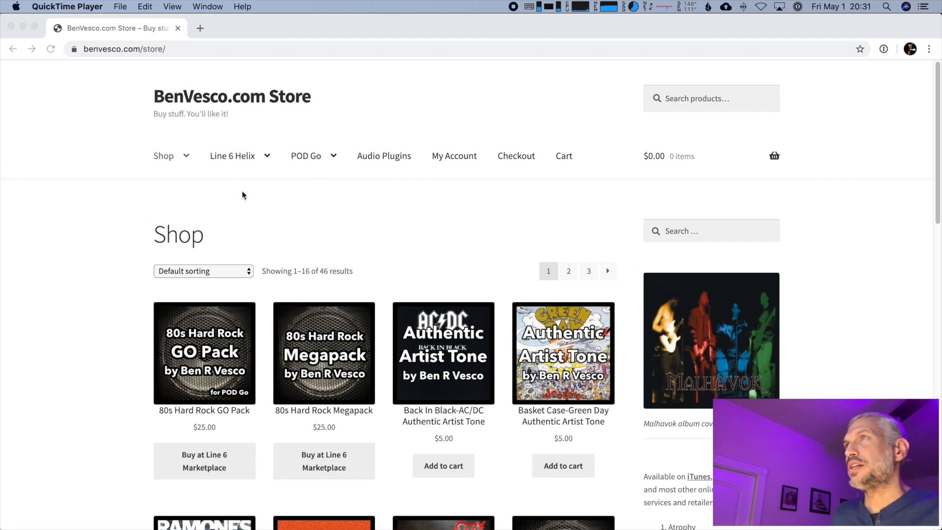
- Open the Real Names Mod page from the store's Line 6 Helix section
{"action": "left_click", "coordinate": [257, 192]}
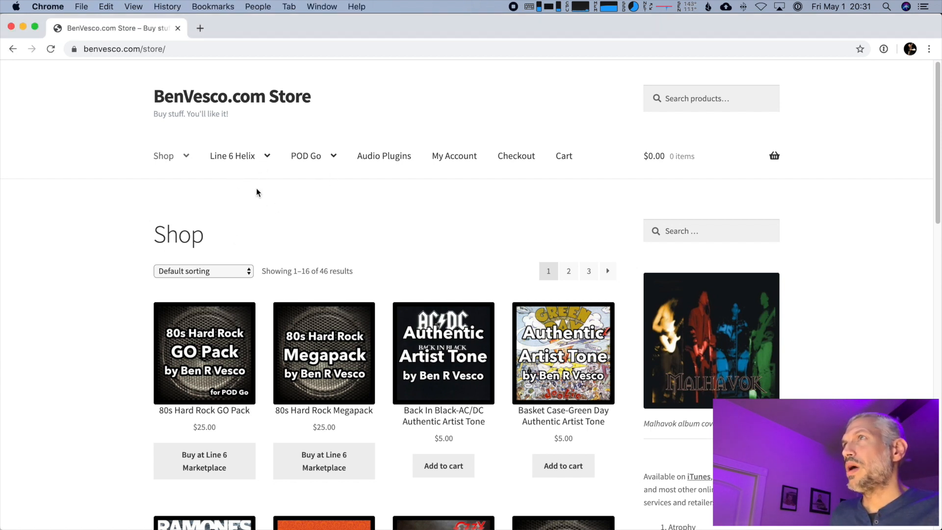
{"action": "mouse_move", "coordinate": [248, 162]}
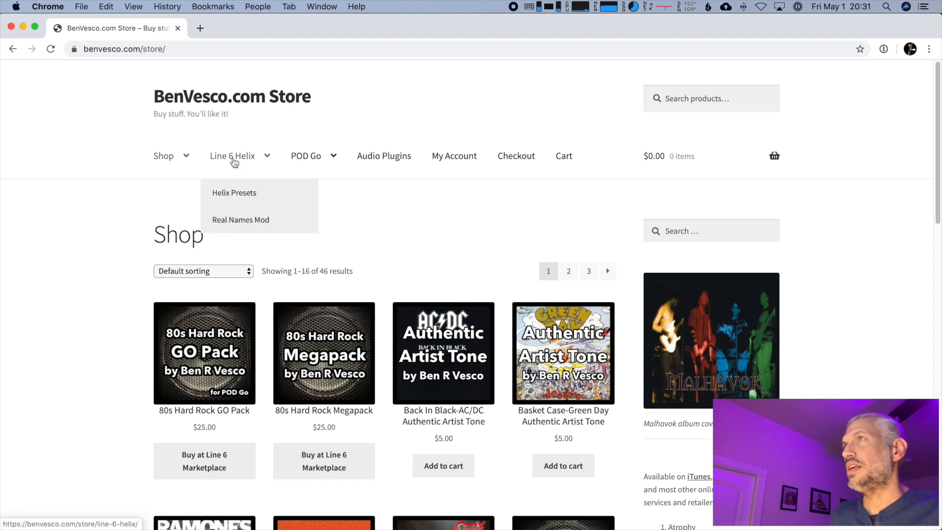
{"action": "mouse_move", "coordinate": [301, 155]}
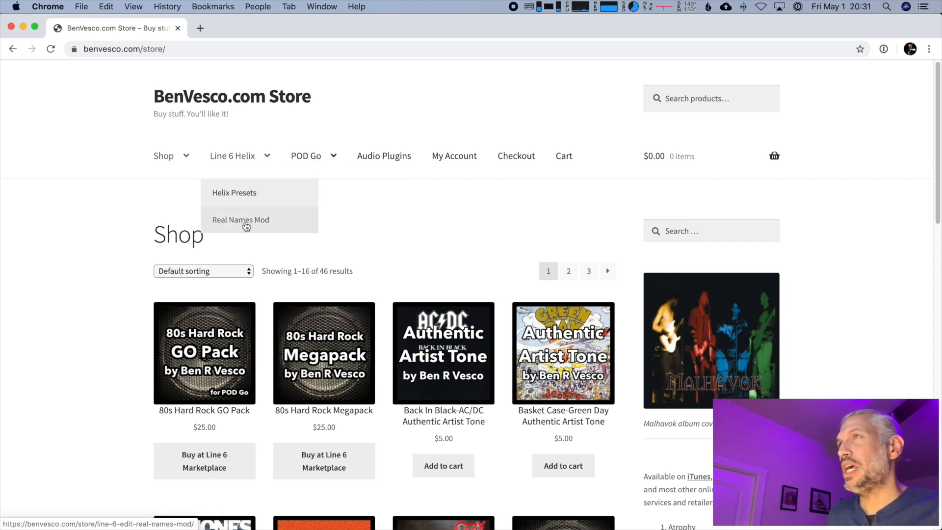
{"action": "left_click", "coordinate": [245, 221]}
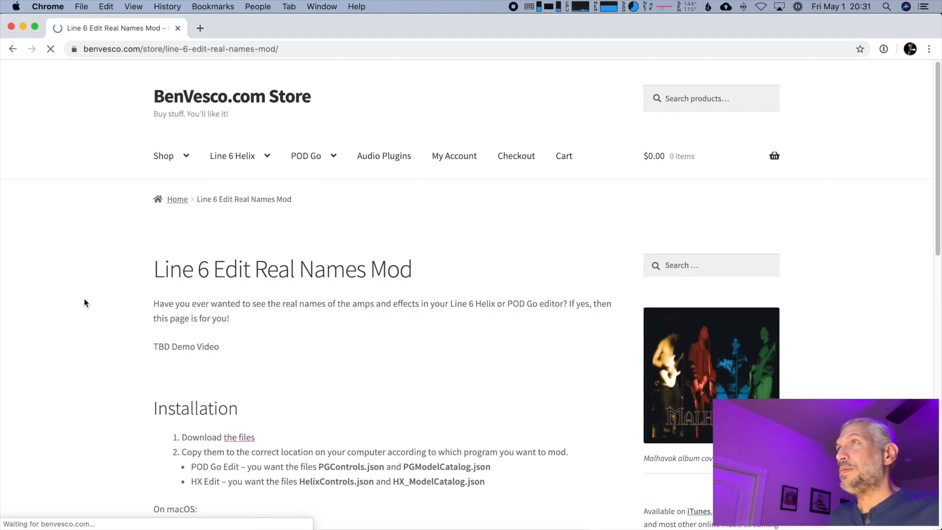
- Download the mod files linked in the page's Installation section
{"action": "scroll", "coordinate": [86, 294], "scroll_direction": "down", "scroll_amount": 3}
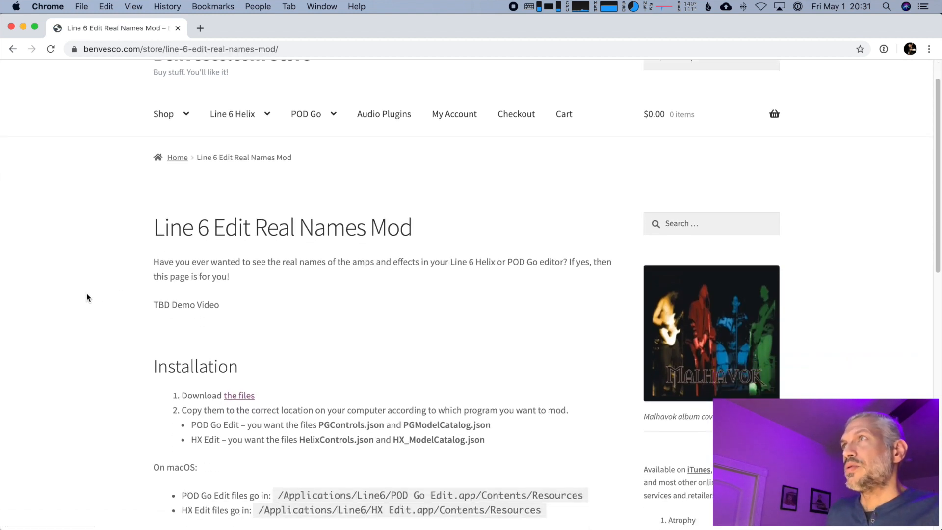
{"action": "scroll", "coordinate": [88, 293], "scroll_direction": "down", "scroll_amount": 3}
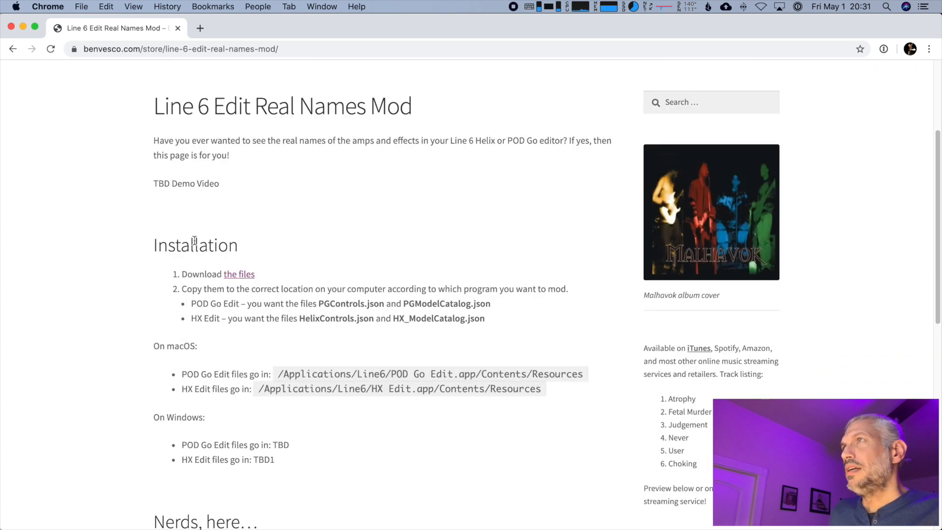
{"action": "left_click_drag", "start_coordinate": [157, 245], "coordinate": [228, 246]}
{"action": "left_click", "coordinate": [246, 276]}
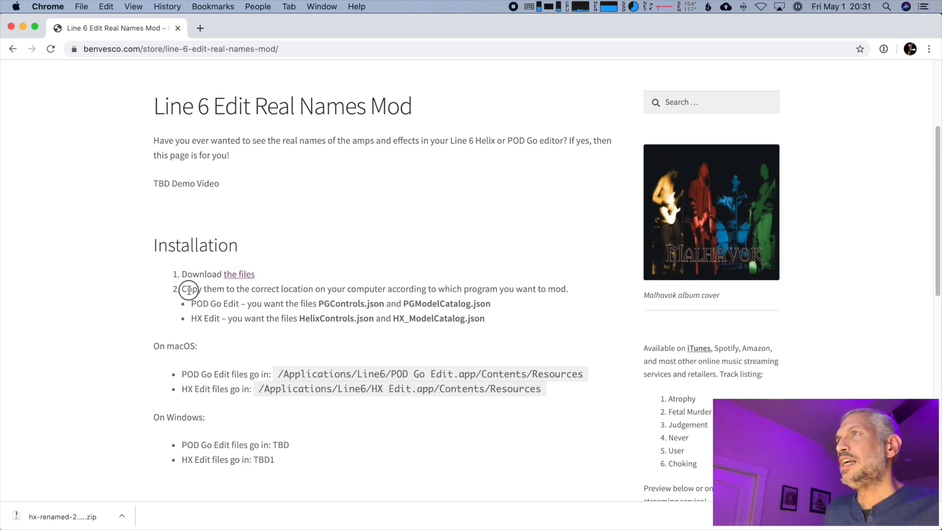
- Read the copy instruction and the file names required for POD Go Edit and HX Edit
{"action": "left_click_drag", "start_coordinate": [183, 288], "coordinate": [548, 287]}
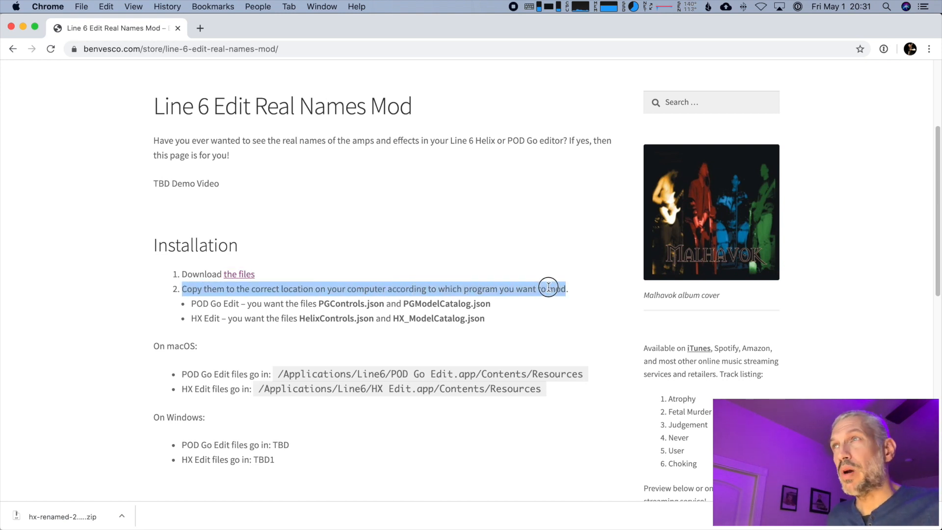
{"action": "left_click_drag", "start_coordinate": [192, 304], "coordinate": [244, 301]}
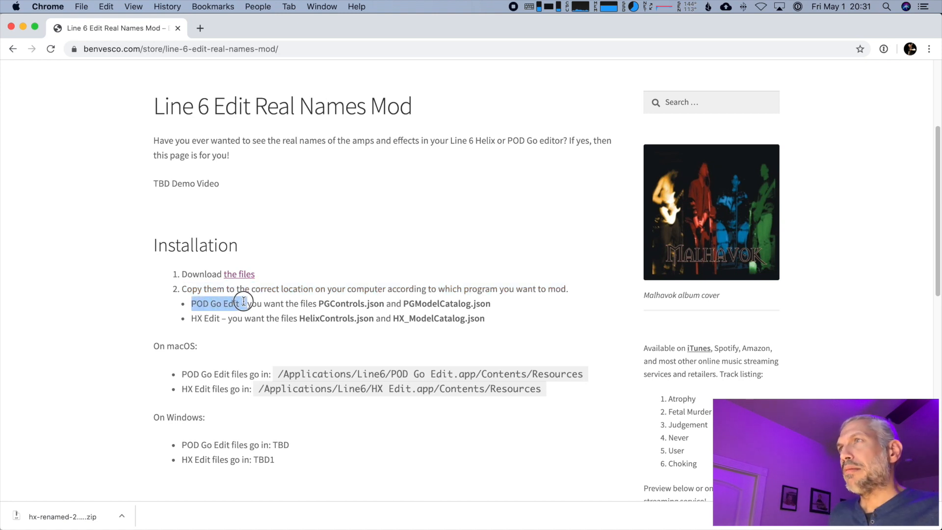
{"action": "left_click_drag", "start_coordinate": [318, 304], "coordinate": [490, 304]}
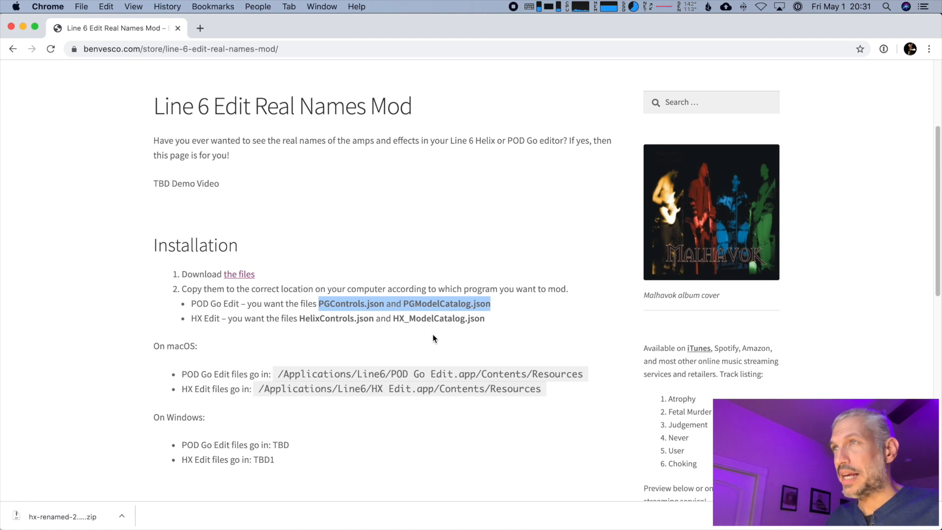
{"action": "left_click_drag", "start_coordinate": [299, 318], "coordinate": [467, 315]}
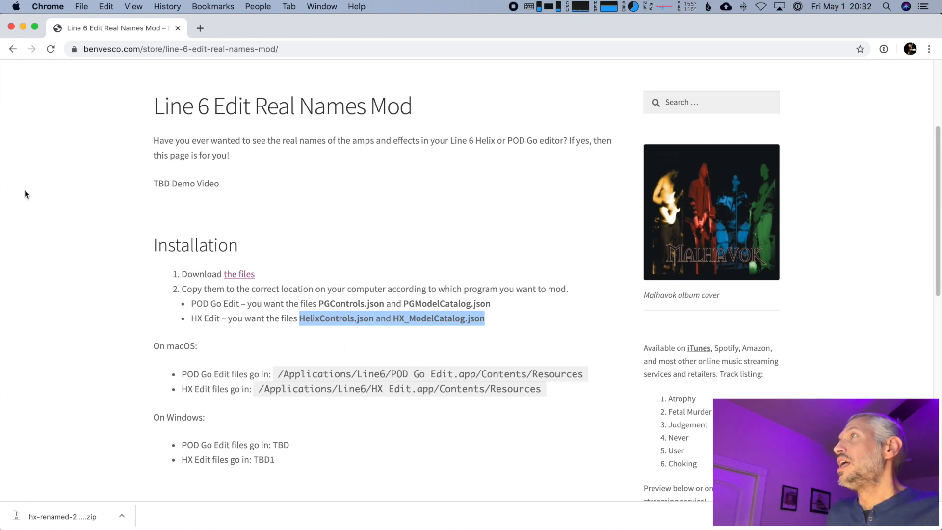
- Move the browser aside to reach the Downloads folder in Finder and extract hx-renamed-2.90.1.zip
{"action": "left_click_drag", "start_coordinate": [1, 196], "coordinate": [148, 196]}
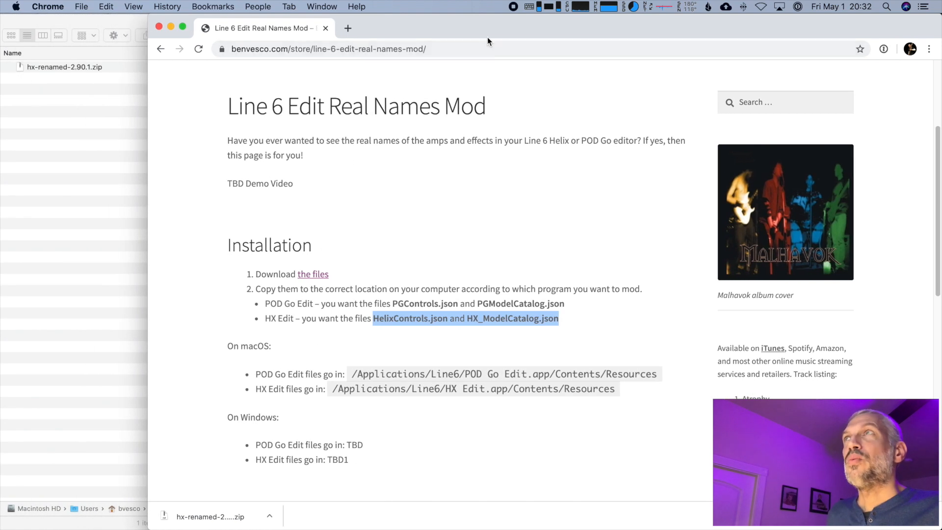
{"action": "left_click_drag", "start_coordinate": [487, 37], "coordinate": [665, 22]}
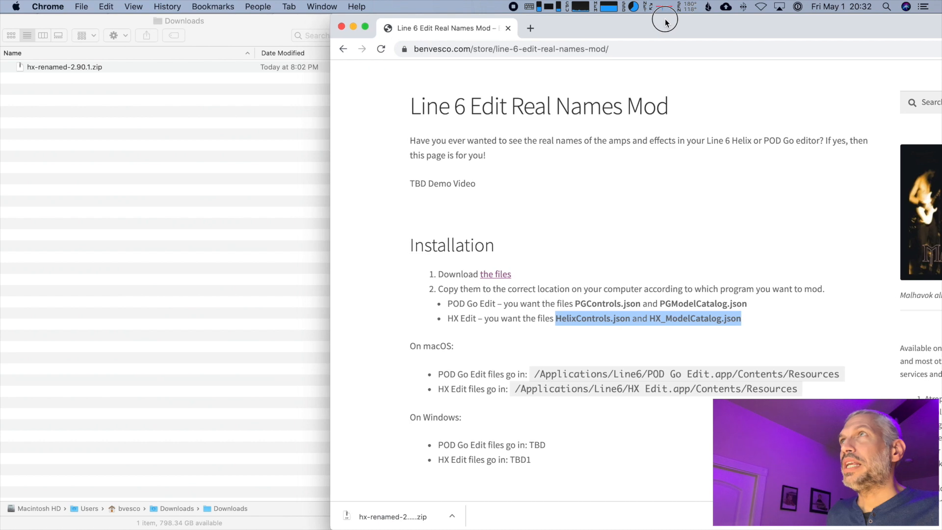
{"action": "left_click", "coordinate": [137, 122]}
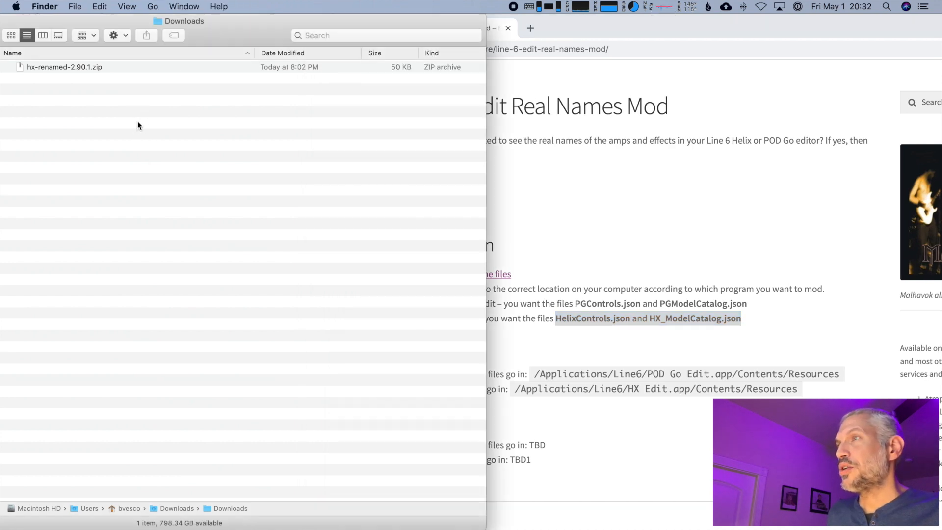
{"action": "double_click", "coordinate": [66, 68]}
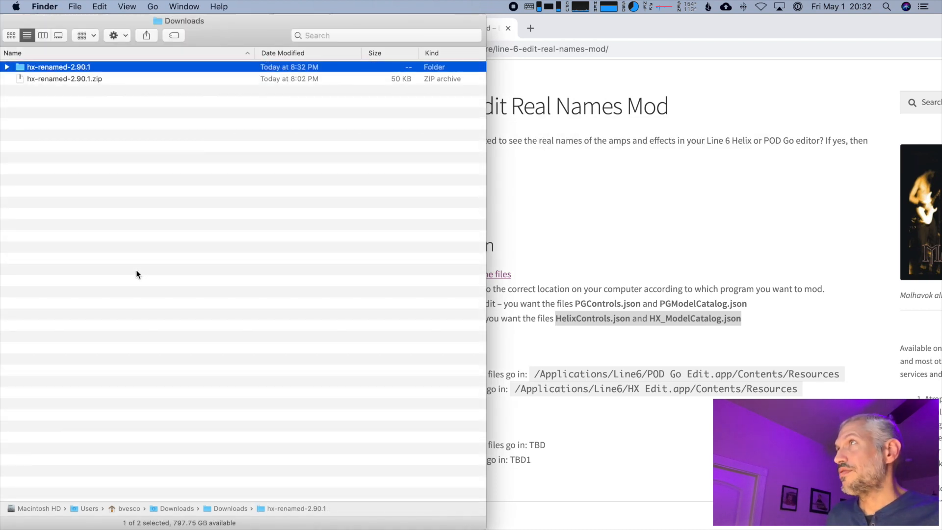
- Expand the hx-renamed-2.90.1 folder and select all four JSON files inside it
{"action": "key", "text": "Right"}
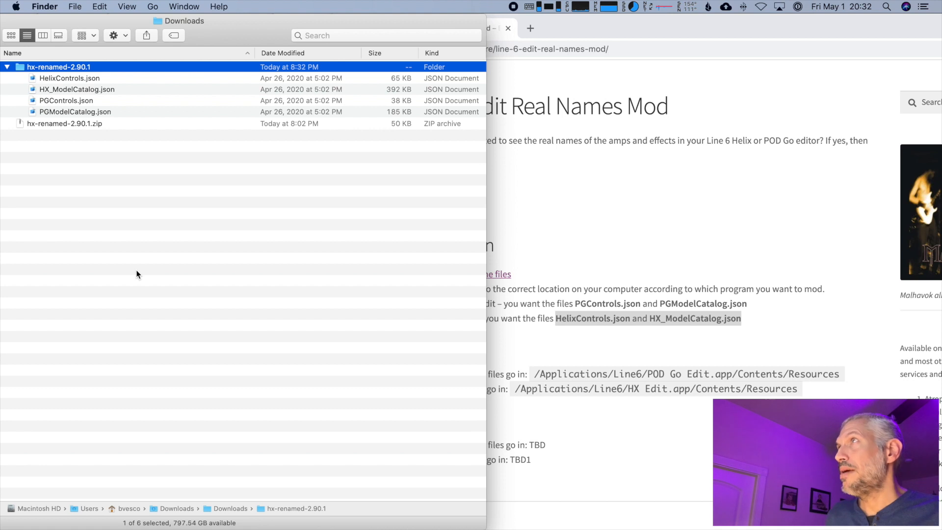
{"action": "key", "text": "Down"}
{"action": "key", "text": "shift+Down"}
{"action": "key", "text": "shift+Down"}
{"action": "key", "text": "shift+Down"}
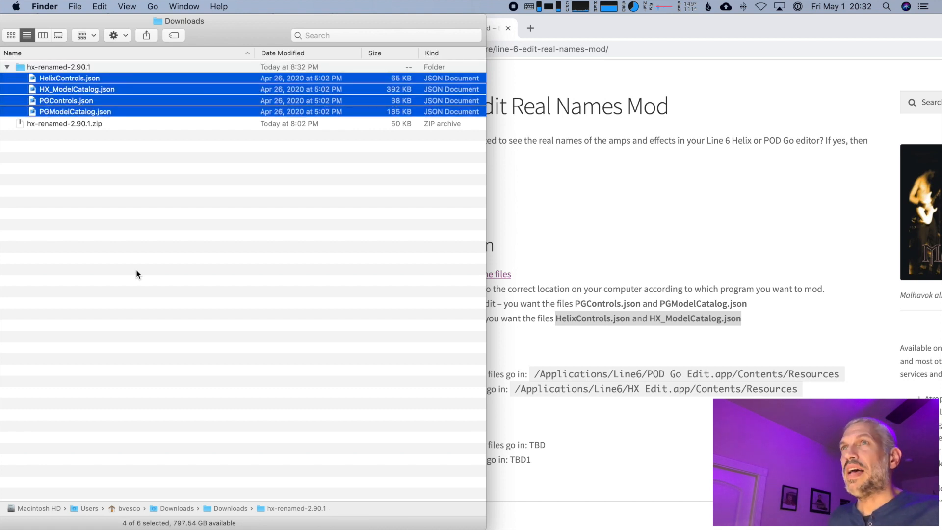
- Return to the browser and examine which JSON files belong to POD Go Edit and HX Edit, and the macOS destination line for HX Edit
{"action": "left_click", "coordinate": [578, 304]}
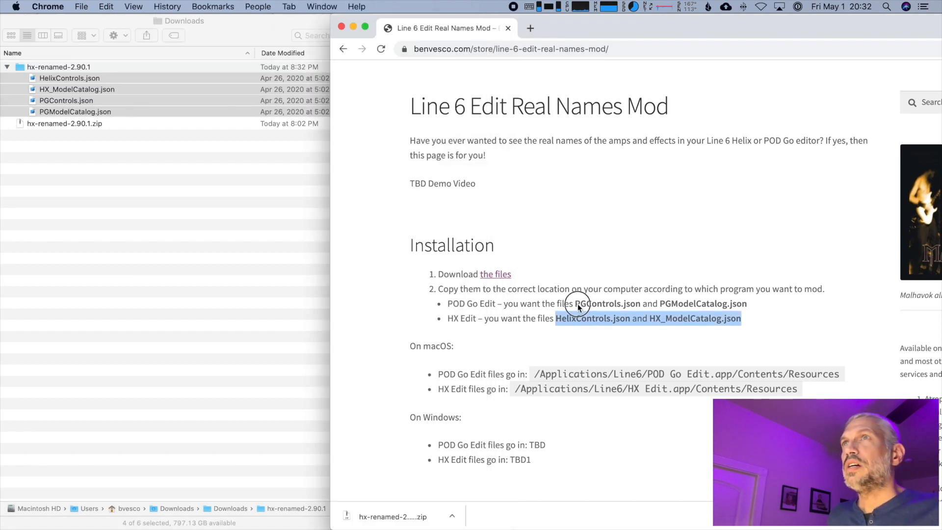
{"action": "left_click", "coordinate": [460, 305]}
{"action": "left_click_drag", "start_coordinate": [460, 304], "coordinate": [743, 304]}
{"action": "left_click", "coordinate": [592, 308]}
{"action": "left_click_drag", "start_coordinate": [575, 304], "coordinate": [620, 304]}
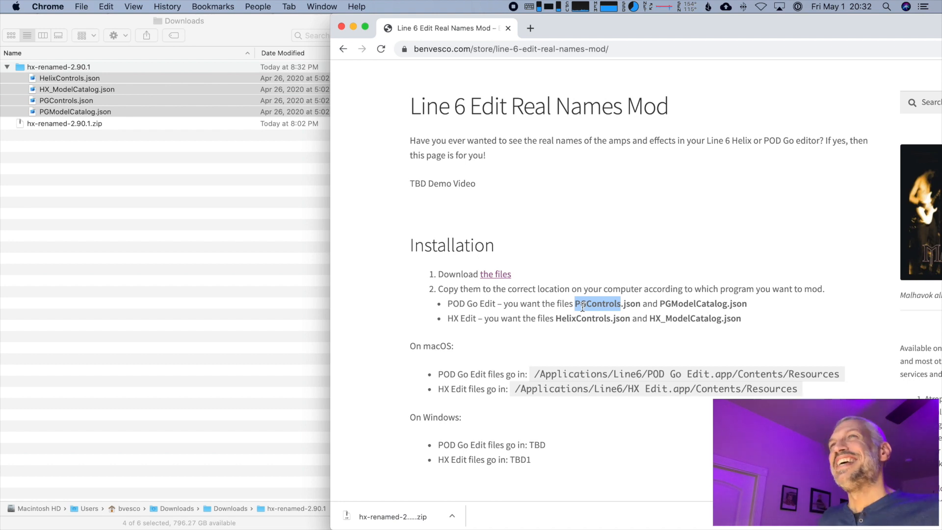
{"action": "double_click", "coordinate": [687, 303]}
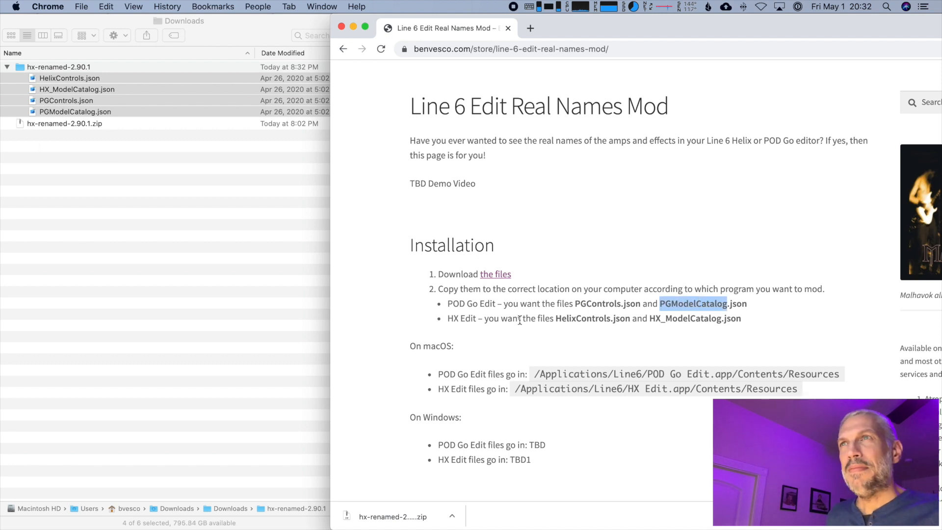
{"action": "double_click", "coordinate": [574, 319]}
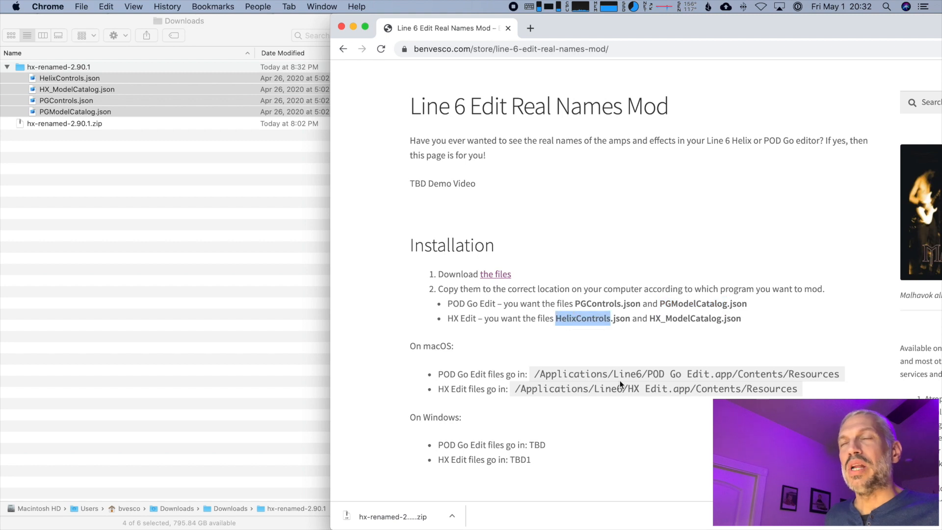
{"action": "double_click", "coordinate": [686, 318]}
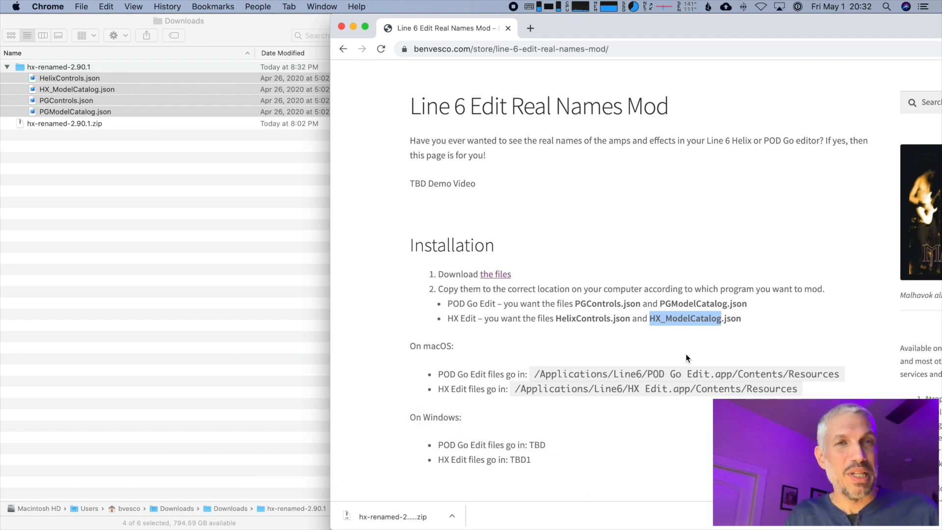
{"action": "left_click_drag", "start_coordinate": [438, 389], "coordinate": [505, 389]}
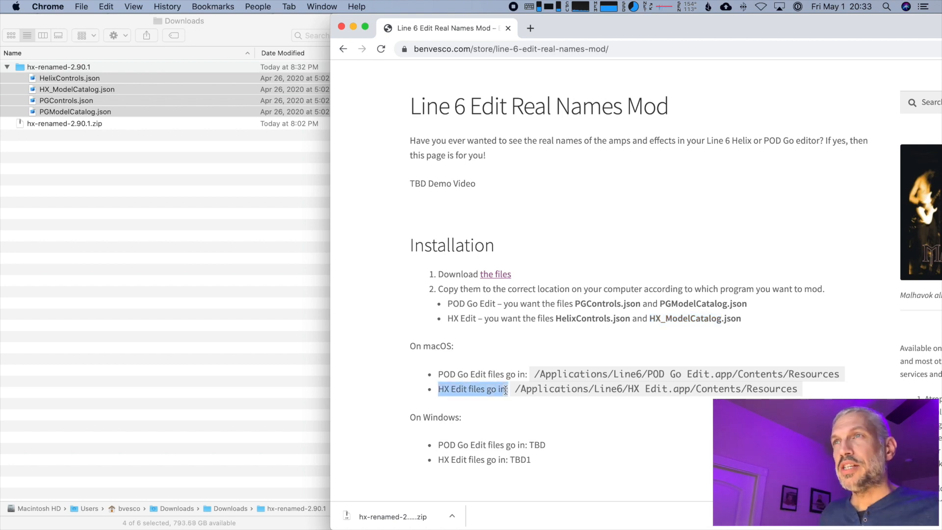
{"action": "left_click", "coordinate": [506, 390]}
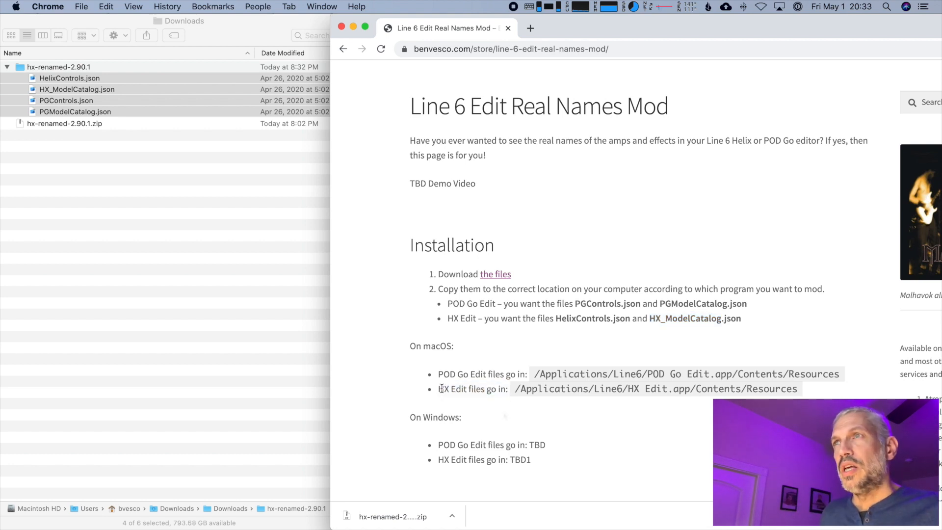
{"action": "left_click_drag", "start_coordinate": [437, 389], "coordinate": [509, 390]}
- Launch the HX Edit application
{"action": "key", "text": "super+space"}
{"action": "type", "text": "hx"}
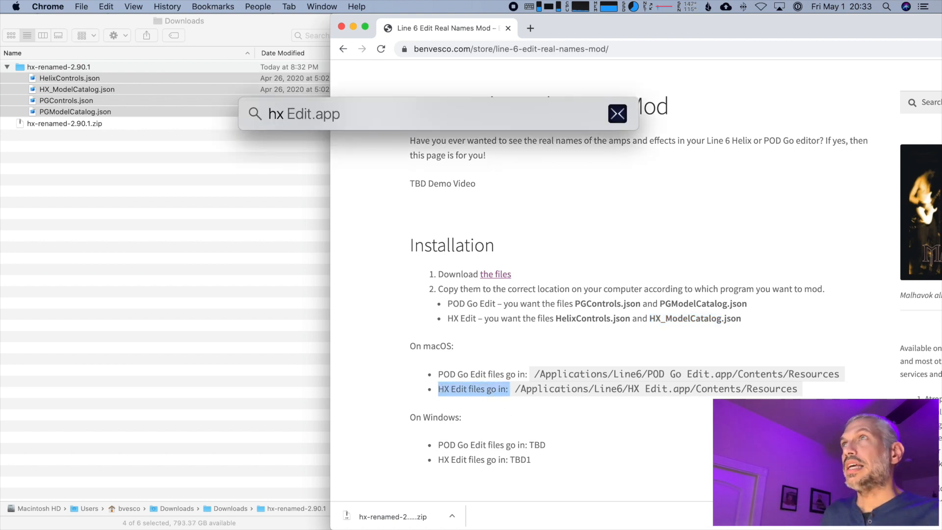
{"action": "key", "text": "Return"}
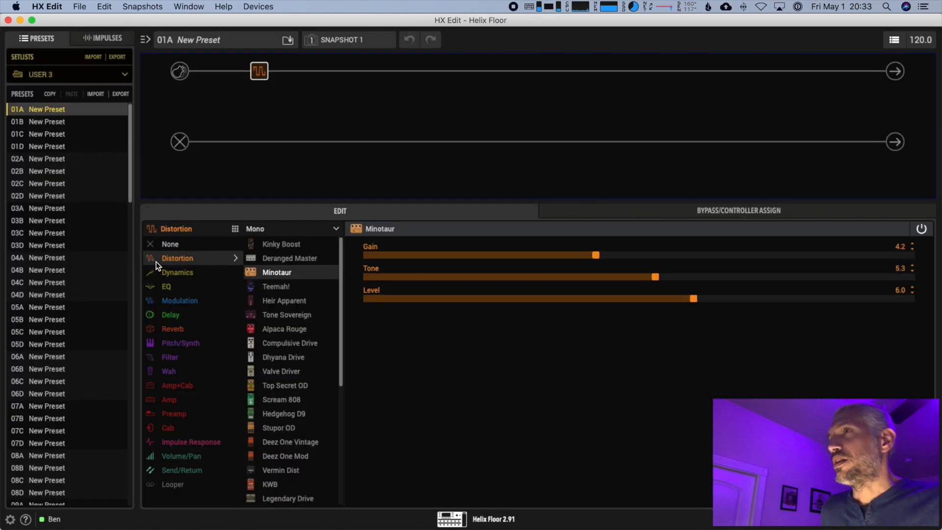
- Try the Kinky Boost, Deranged Master, Minotaur and Teemah! distortion models to examine their names, and hide HX Edit
{"action": "left_click", "coordinate": [297, 247]}
{"action": "left_click", "coordinate": [281, 260]}
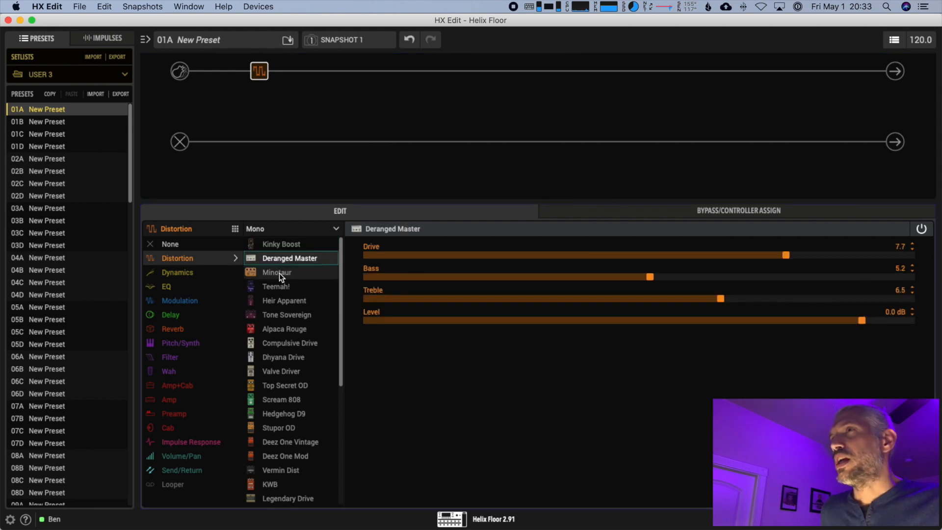
{"action": "left_click", "coordinate": [278, 273]}
{"action": "left_click", "coordinate": [276, 285]}
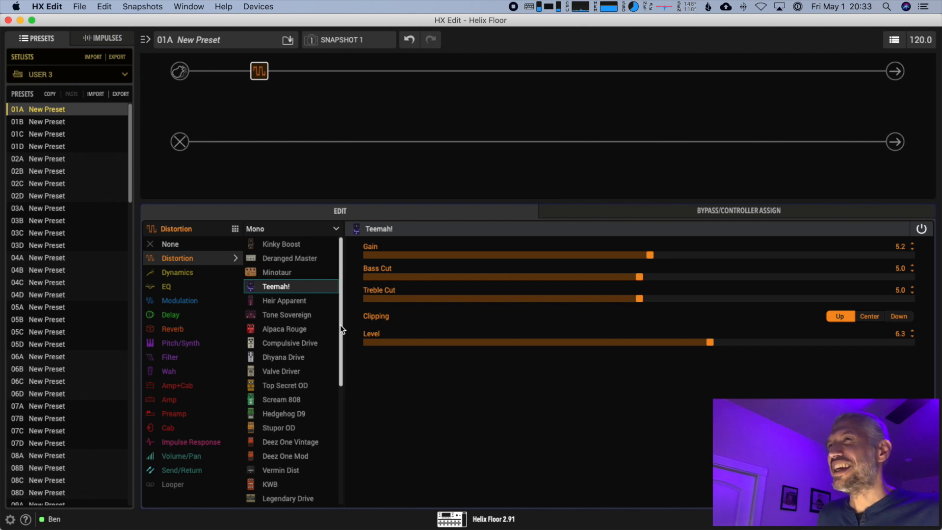
{"action": "key", "text": "super+h"}
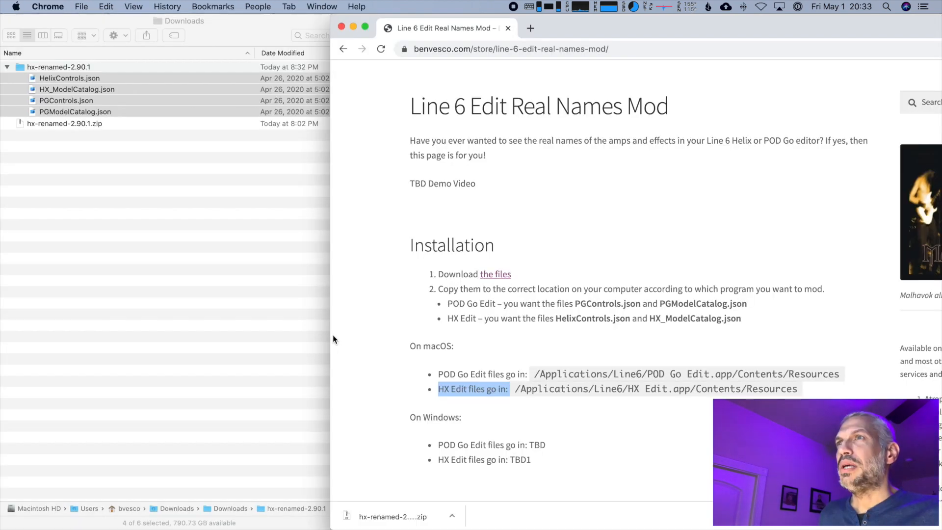
- Highlight the two HX Edit file names and the macOS path /Applications/Line6/HX Edit.app/Contents/Resources in the installation instructions
{"action": "left_click_drag", "start_coordinate": [555, 318], "coordinate": [726, 318]}
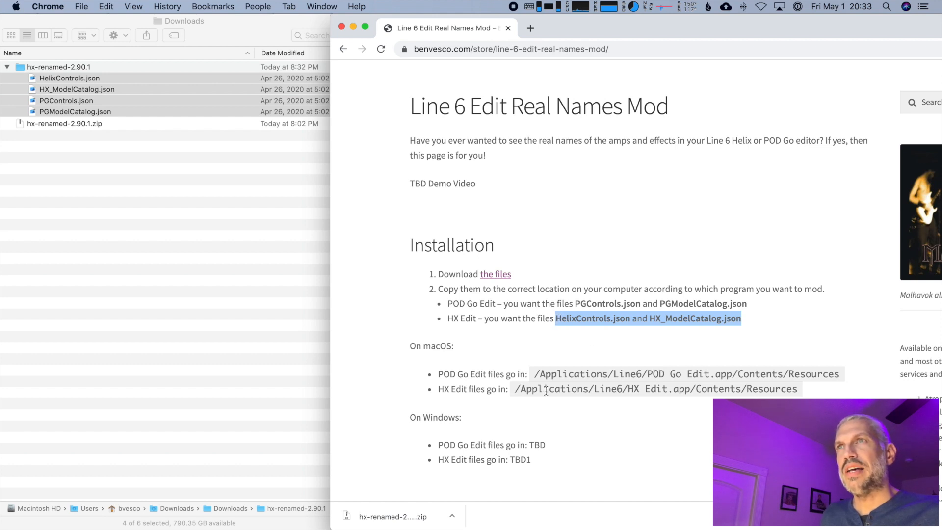
{"action": "left_click", "coordinate": [529, 389]}
{"action": "left_click_drag", "start_coordinate": [514, 389], "coordinate": [805, 387]}
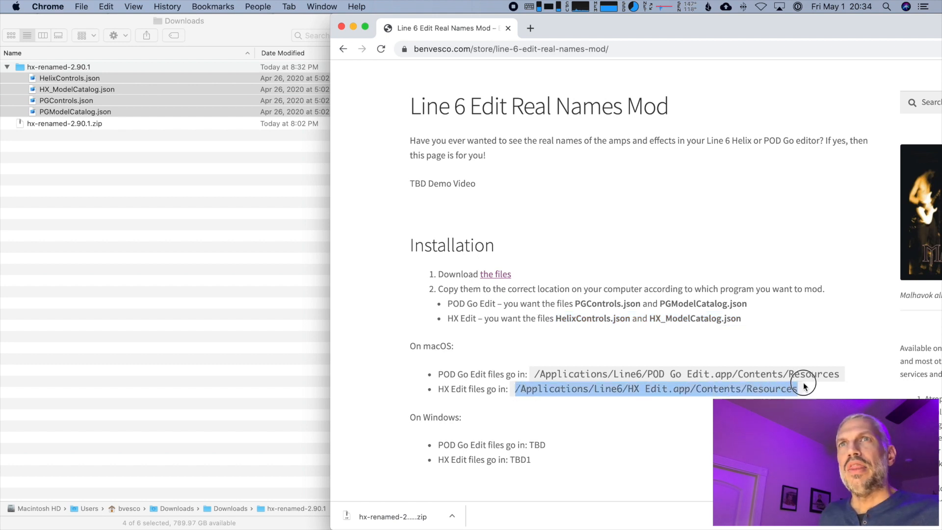
- Switch to Finder and copy HelixControls.json and HX_ModelCatalog.json from the hx-renamed-2.90.1 folder
{"action": "left_click", "coordinate": [172, 266]}
{"action": "left_click", "coordinate": [64, 109]}
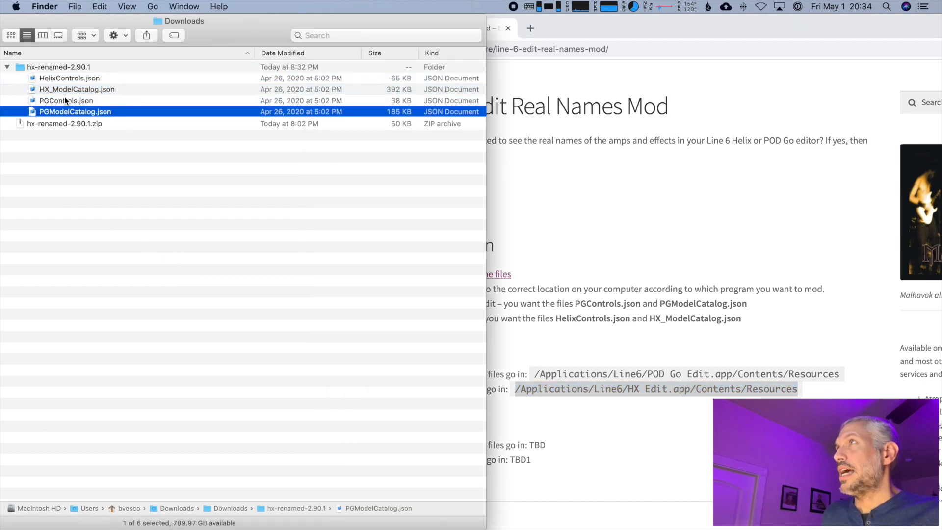
{"action": "left_click", "coordinate": [65, 89]}
{"action": "left_click", "coordinate": [66, 78], "text": "shift"}
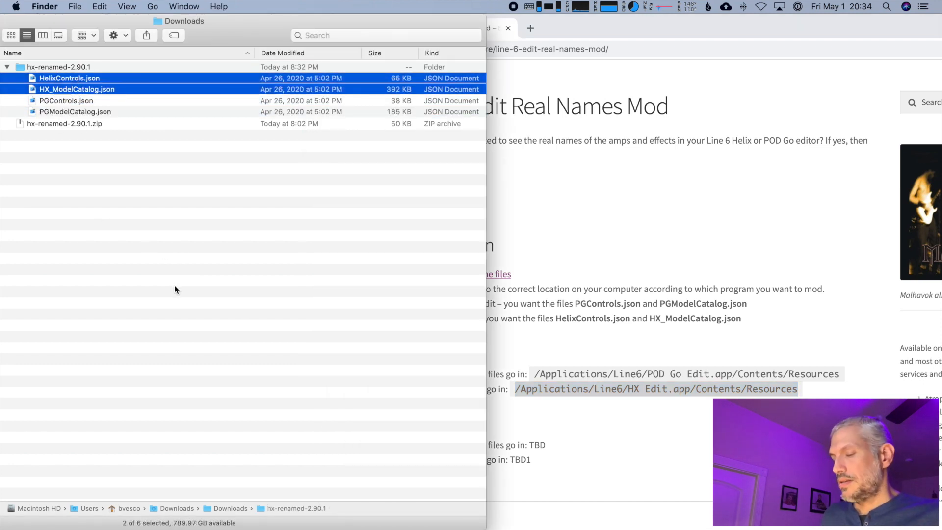
{"action": "right_click", "coordinate": [115, 76]}
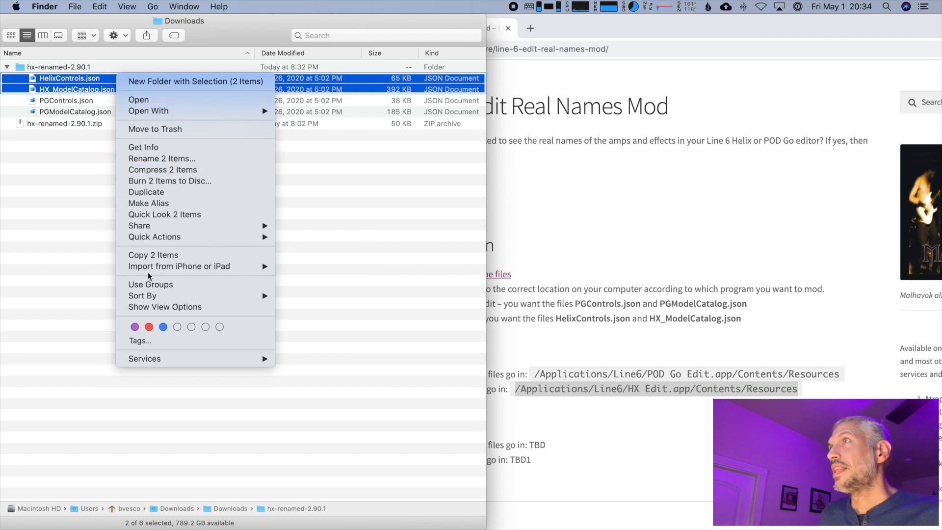
{"action": "left_click", "coordinate": [149, 255]}
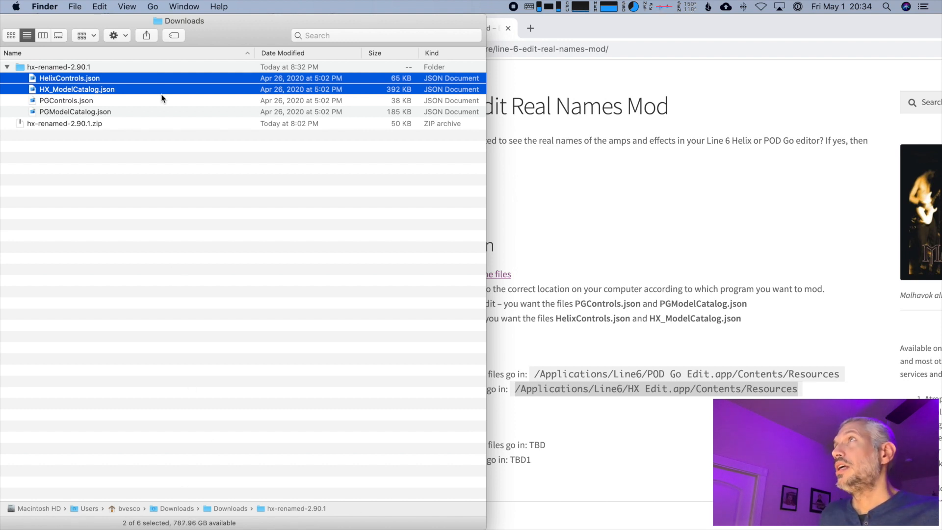
- Hide the Finder path bar and show it again
{"action": "left_click", "coordinate": [129, 5]}
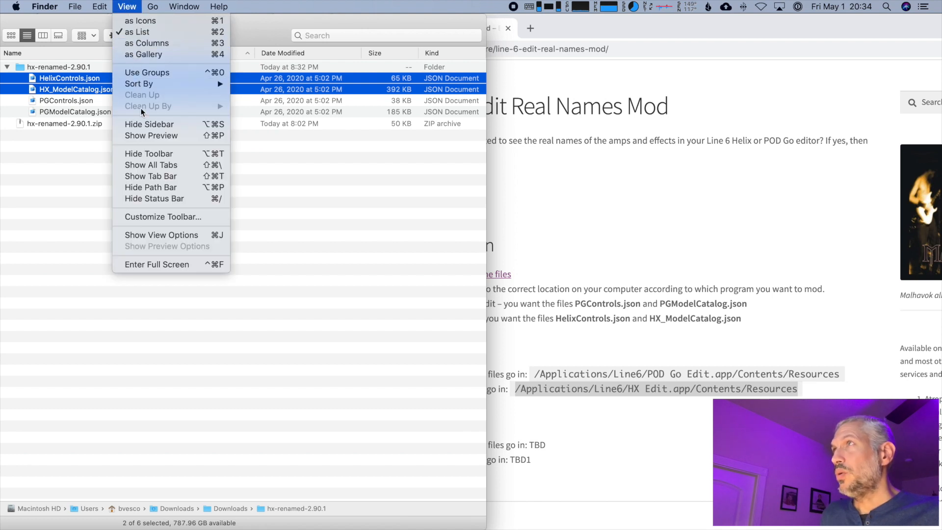
{"action": "left_click", "coordinate": [157, 187]}
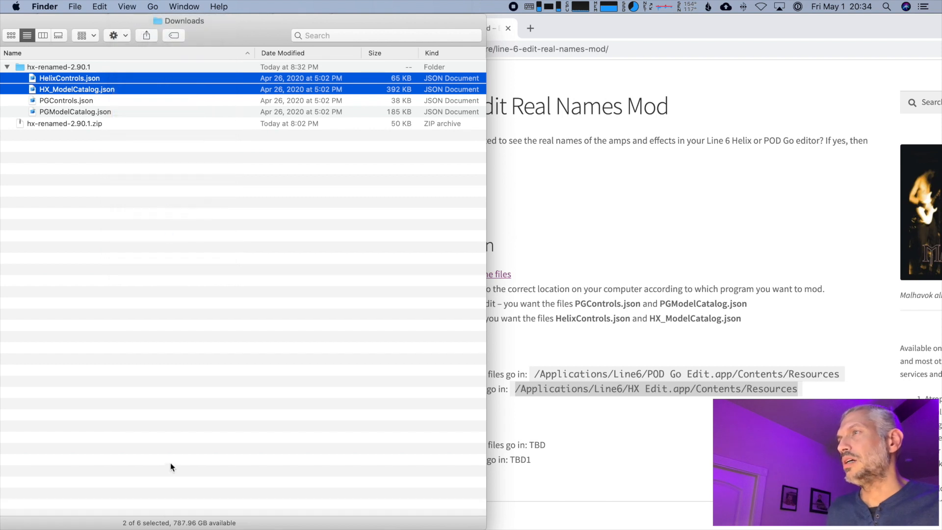
{"action": "left_click", "coordinate": [128, 7]}
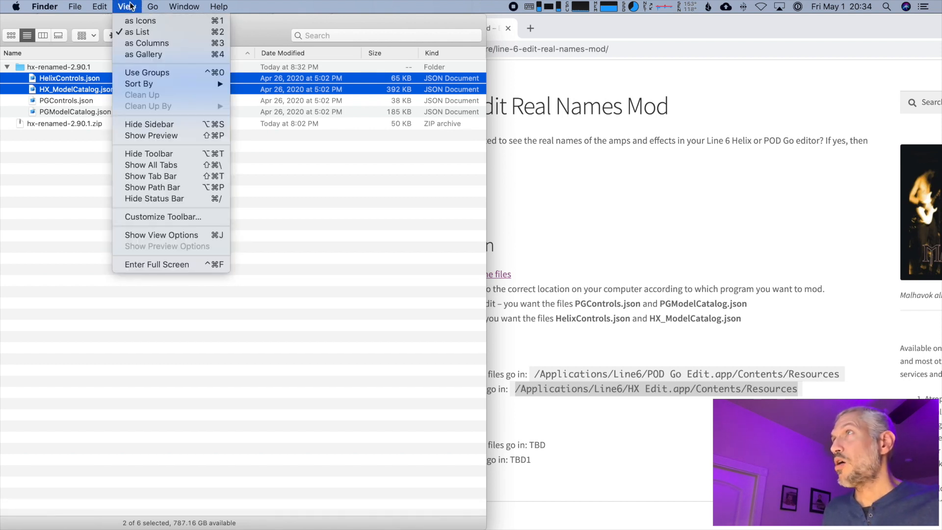
{"action": "left_click", "coordinate": [156, 187]}
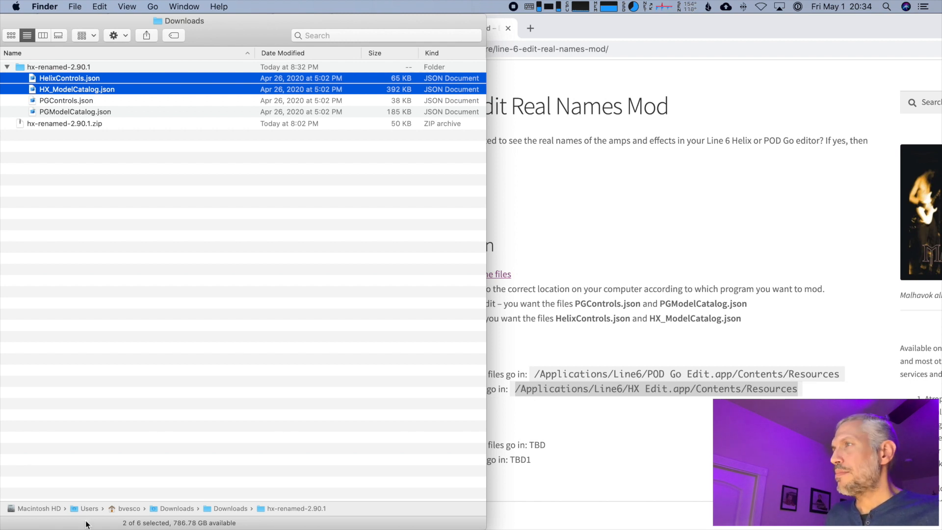
- Go to Macintosh HD and open the Line6 folder inside Applications
{"action": "double_click", "coordinate": [34, 509]}
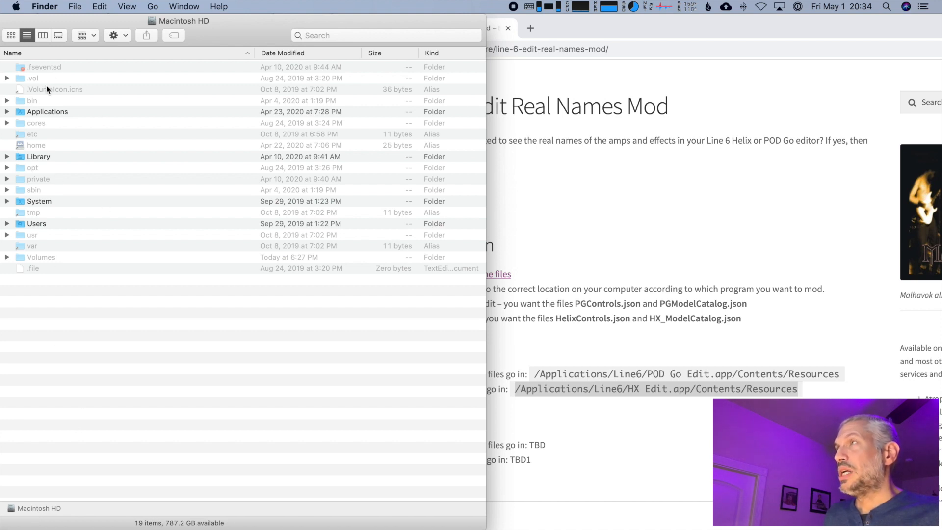
{"action": "left_click", "coordinate": [35, 112]}
{"action": "key", "text": "super+Down"}
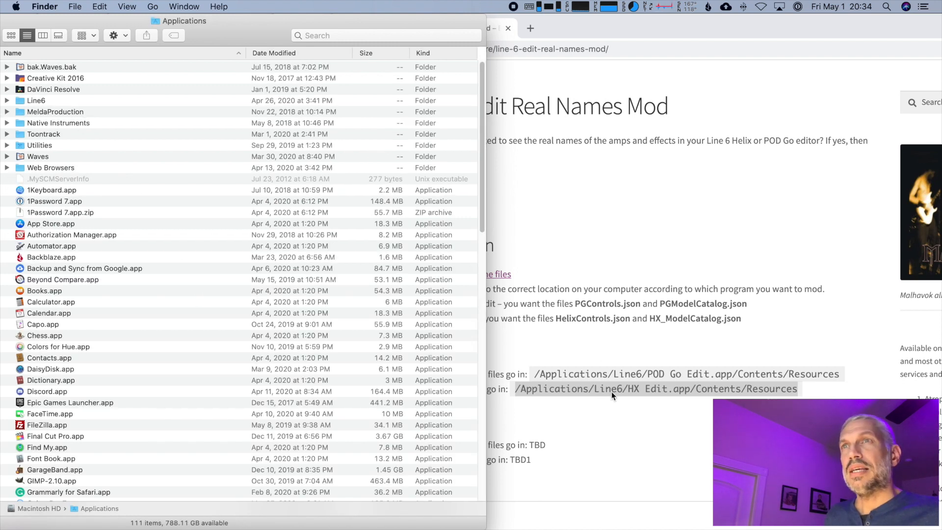
{"action": "double_click", "coordinate": [33, 100]}
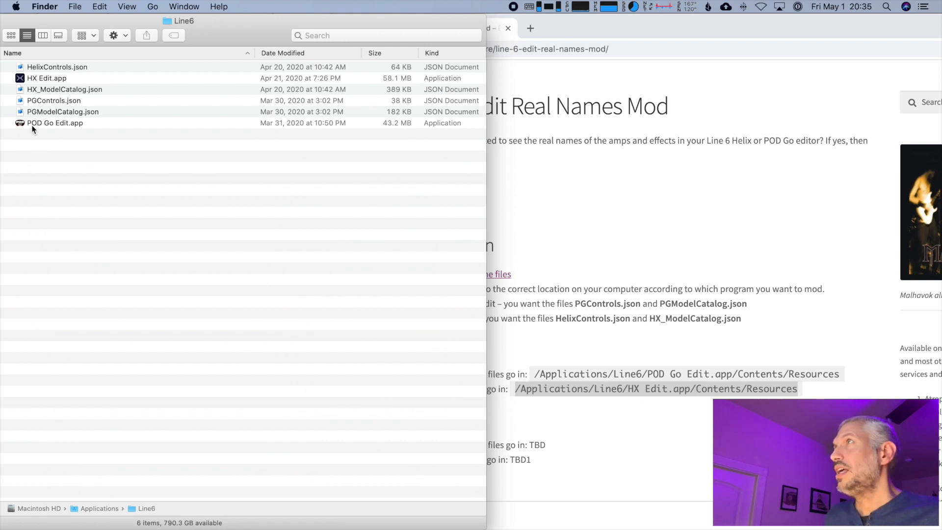
- Show the package contents of HX Edit.app and open the Resources folder inside Contents
{"action": "left_click", "coordinate": [37, 78]}
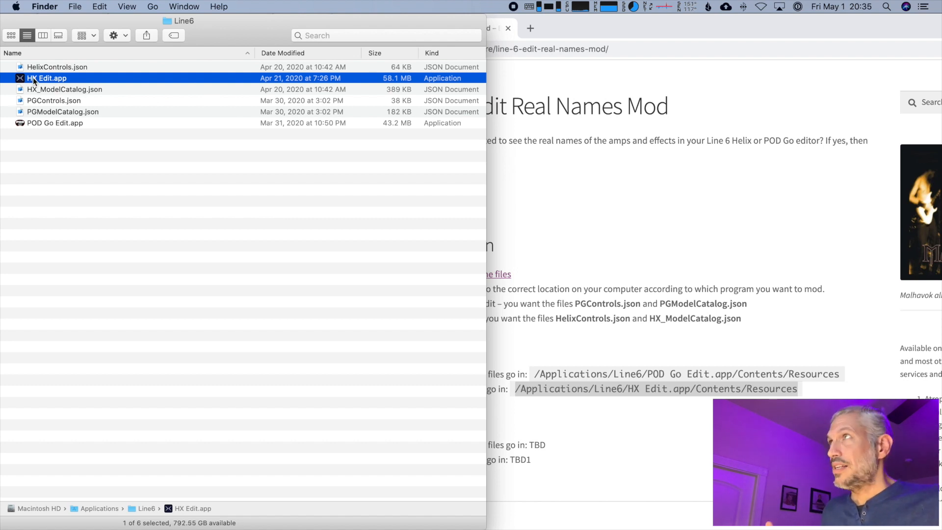
{"action": "right_click", "coordinate": [50, 76]}
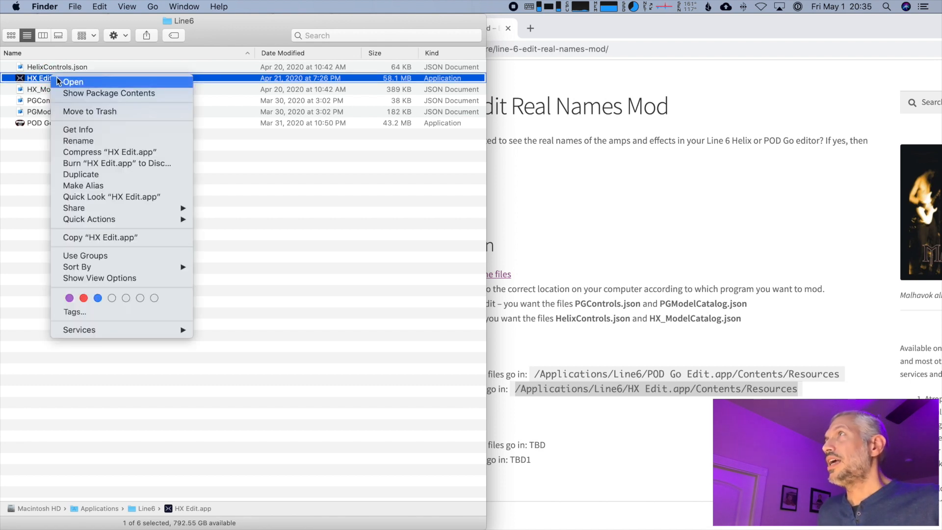
{"action": "left_click", "coordinate": [176, 94]}
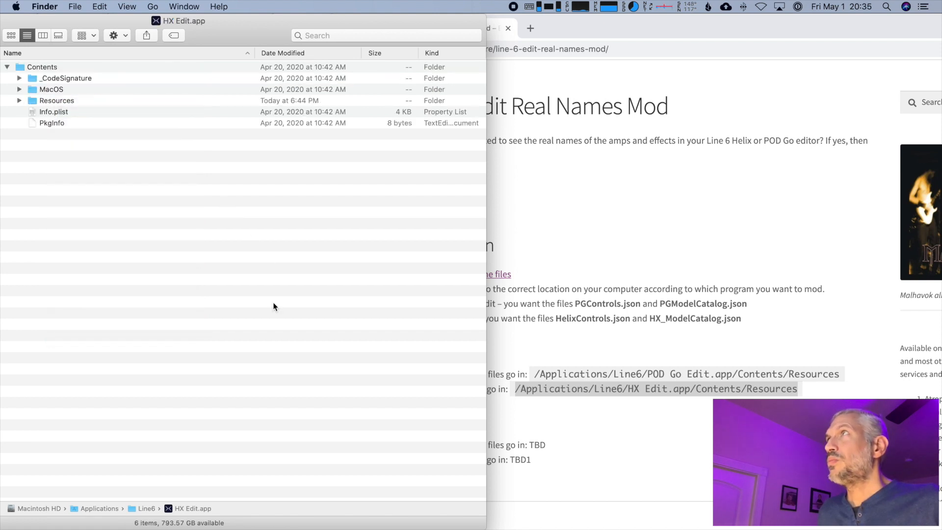
{"action": "left_click", "coordinate": [31, 72]}
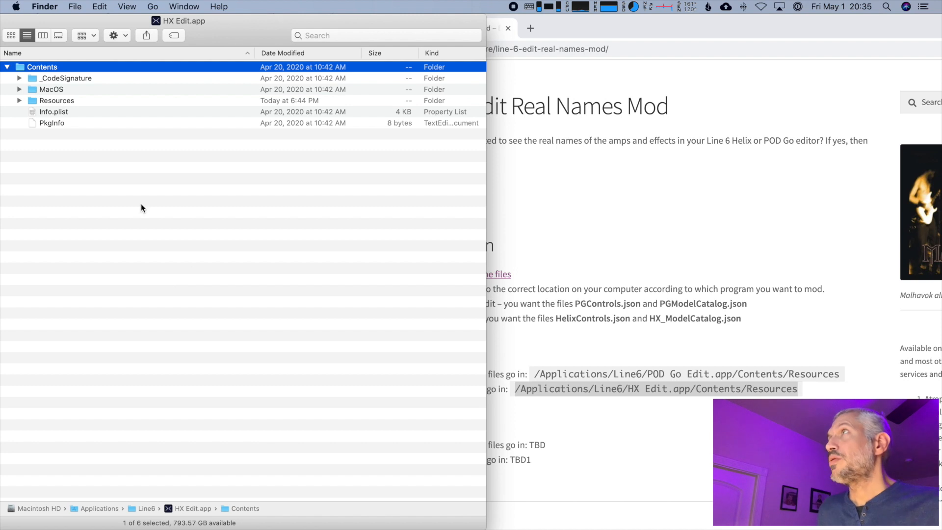
{"action": "left_click", "coordinate": [7, 68]}
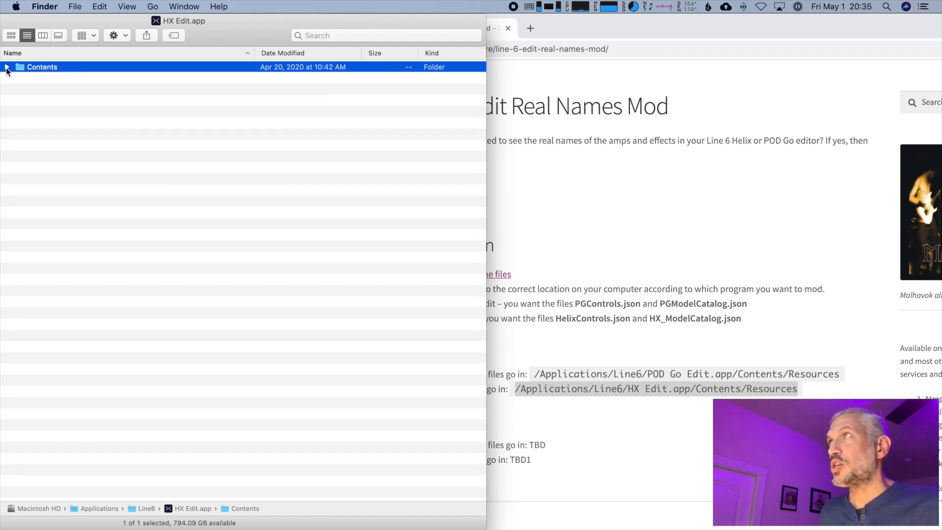
{"action": "left_click", "coordinate": [7, 68]}
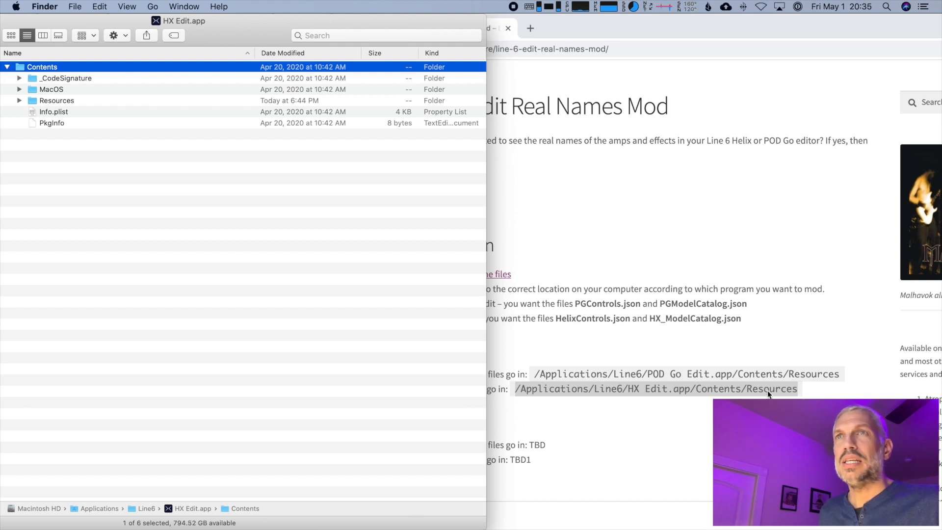
{"action": "left_click", "coordinate": [58, 100]}
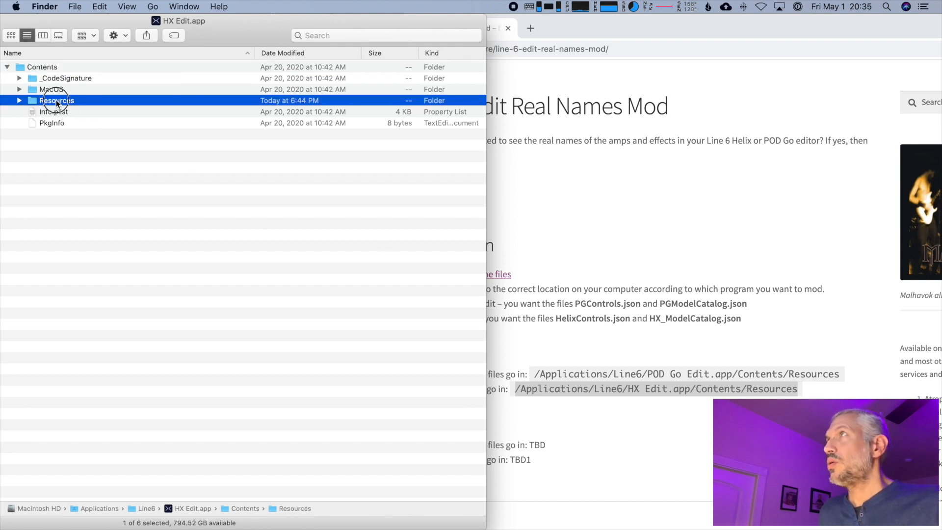
{"action": "double_click", "coordinate": [56, 101]}
- Locate the existing HelixControls.json and HX_ModelCatalog.json files in the Resources folder
{"action": "scroll", "coordinate": [169, 312], "scroll_direction": "up", "scroll_amount": 5}
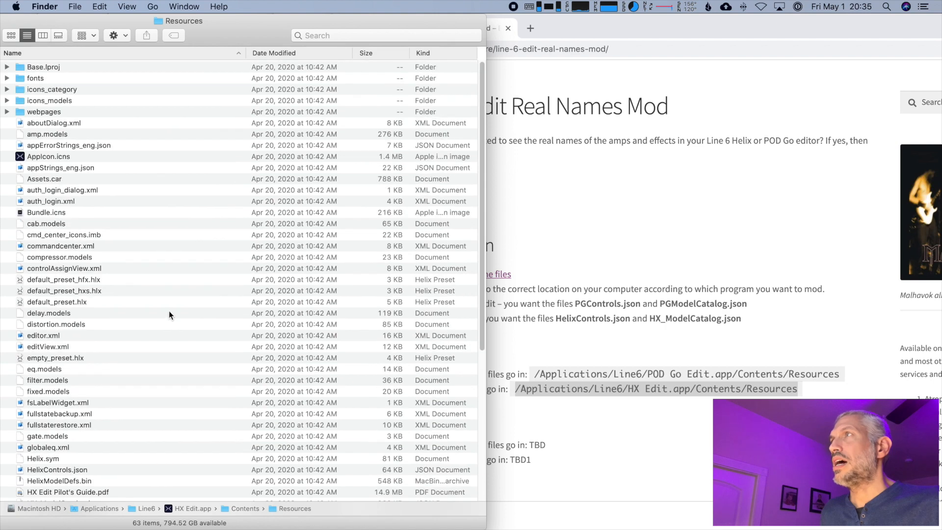
{"action": "scroll", "coordinate": [169, 311], "scroll_direction": "down", "scroll_amount": 5}
{"action": "scroll", "coordinate": [169, 312], "scroll_direction": "up", "scroll_amount": 5}
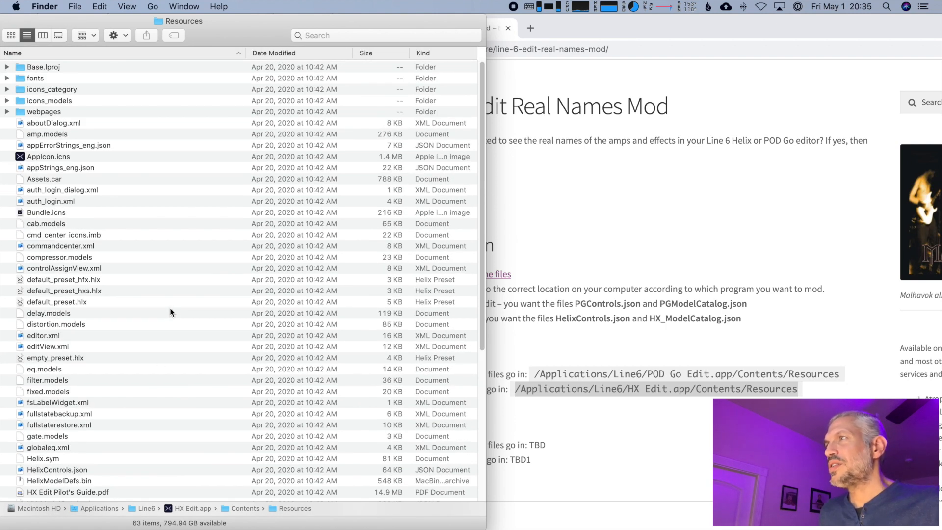
{"action": "left_click", "coordinate": [36, 470]}
{"action": "scroll", "coordinate": [169, 413], "scroll_direction": "down", "scroll_amount": 5}
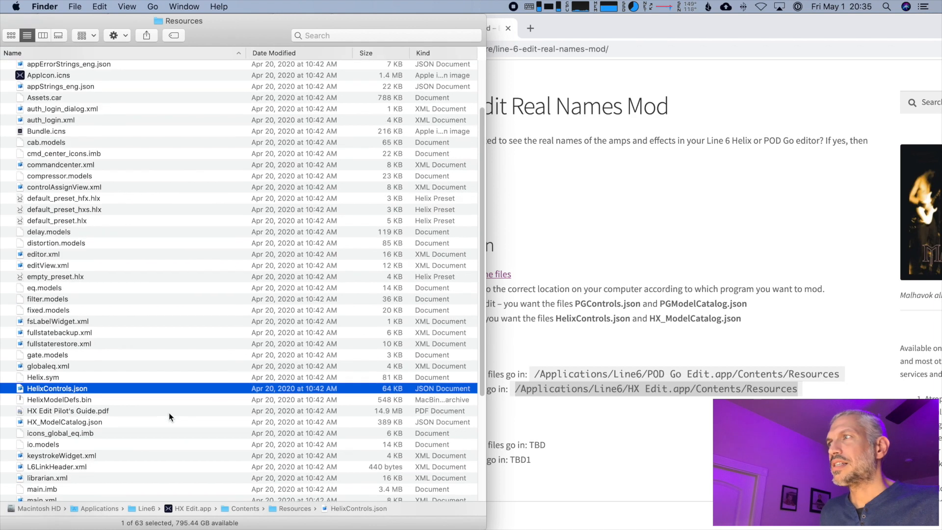
{"action": "left_click", "coordinate": [63, 313]}
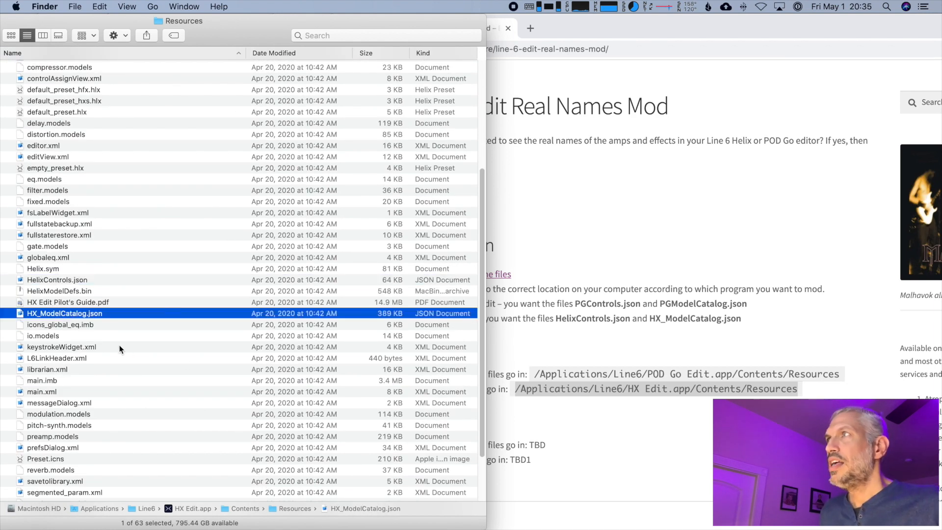
{"action": "left_click", "coordinate": [69, 303]}
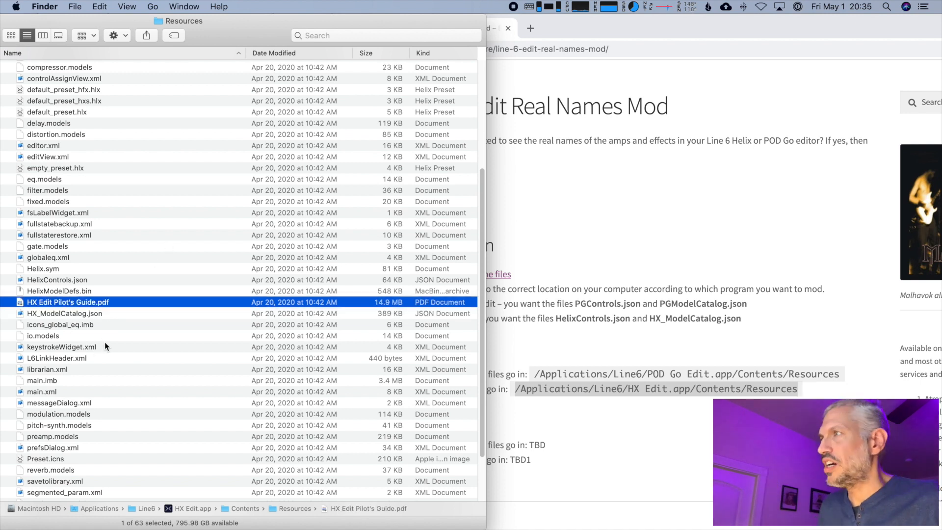
{"action": "scroll", "coordinate": [140, 350], "scroll_direction": "up", "scroll_amount": 5}
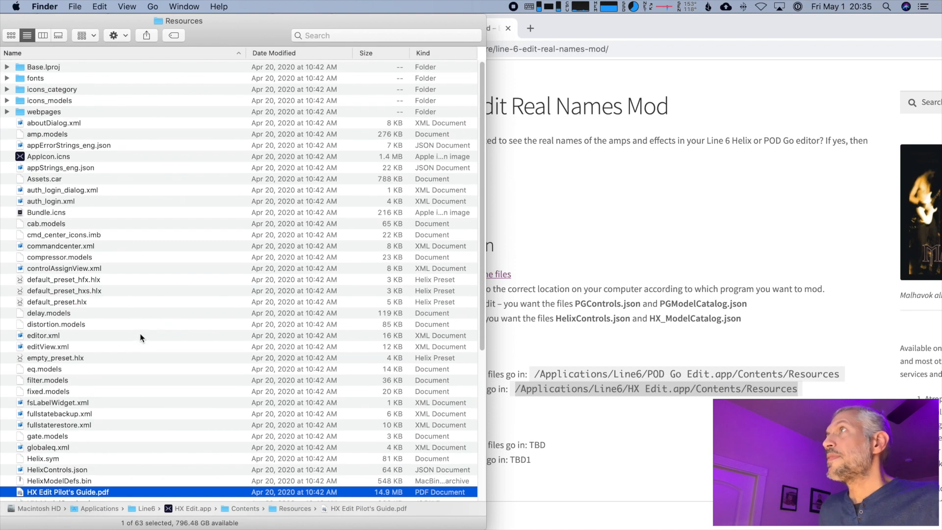
- Paste the two copied JSON files into Resources, replacing HX_ModelCatalog.json and HelixControls.json, and authorize the copy with the account password
{"action": "left_click", "coordinate": [100, 7]}
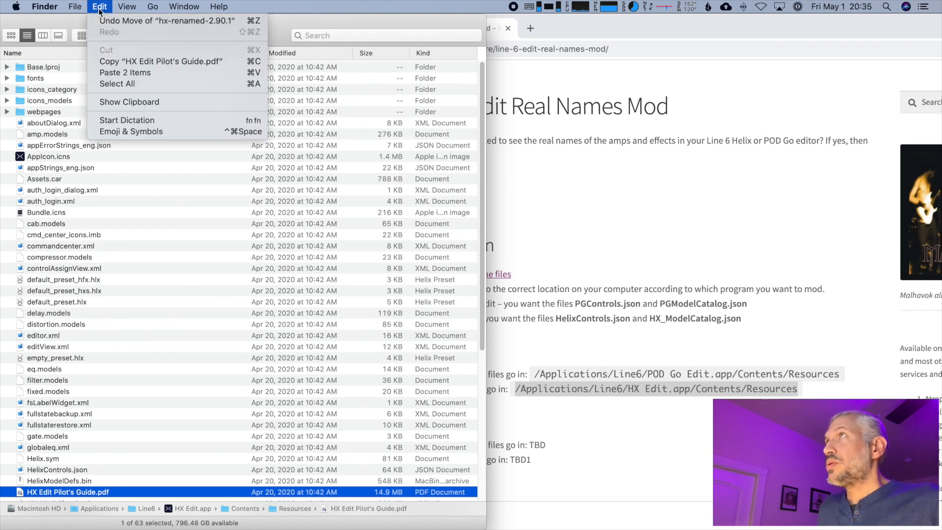
{"action": "left_click", "coordinate": [122, 73]}
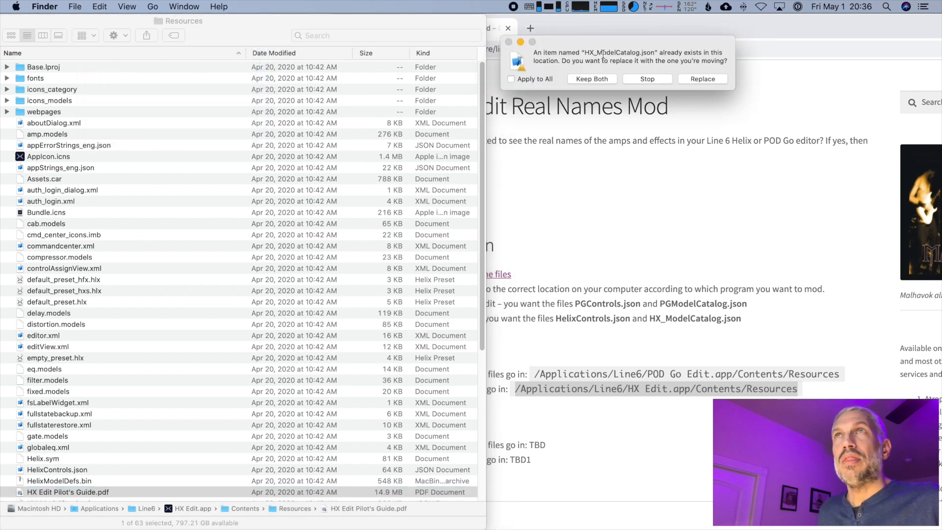
{"action": "left_click", "coordinate": [702, 79]}
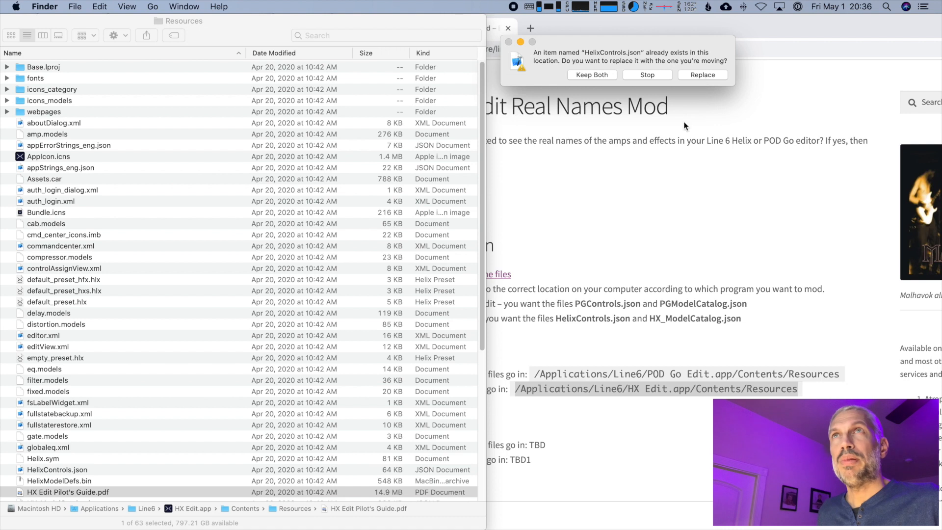
{"action": "left_click", "coordinate": [693, 76]}
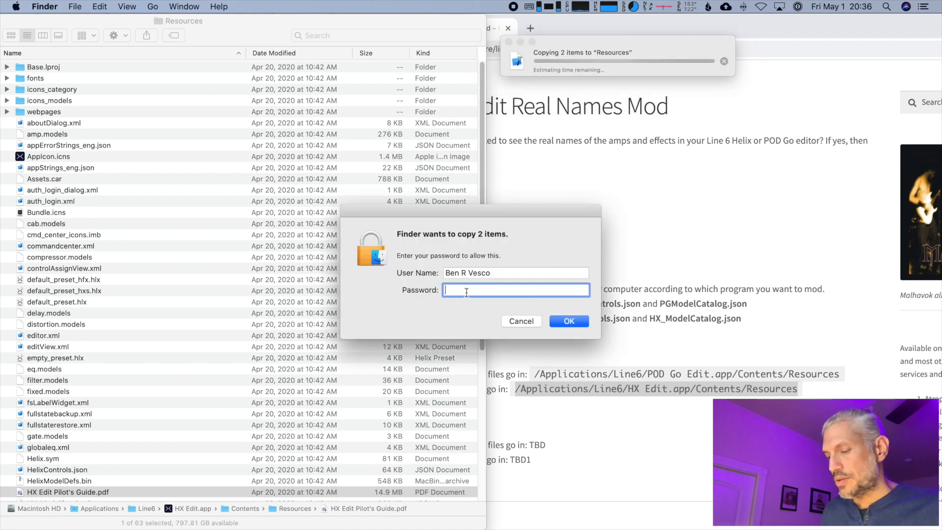
{"action": "type", "text": "•••••••••••••"}
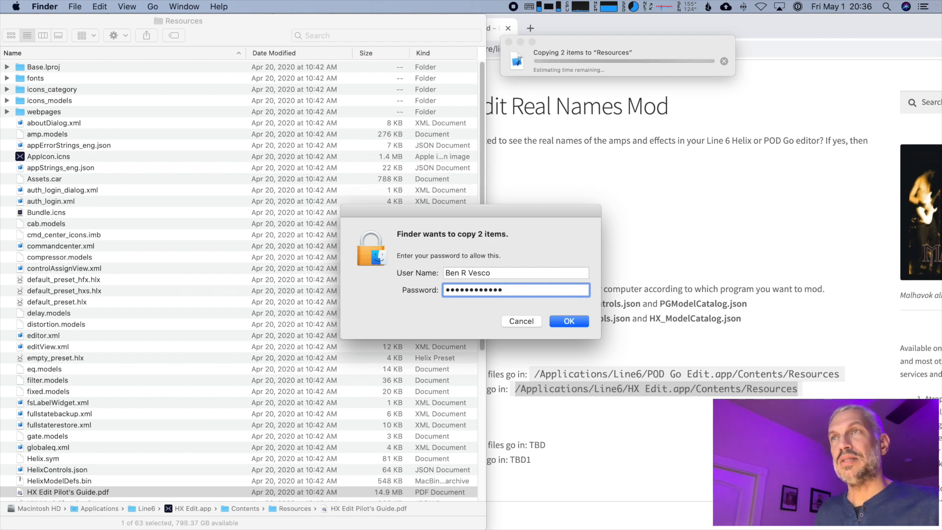
{"action": "left_click", "coordinate": [569, 321]}
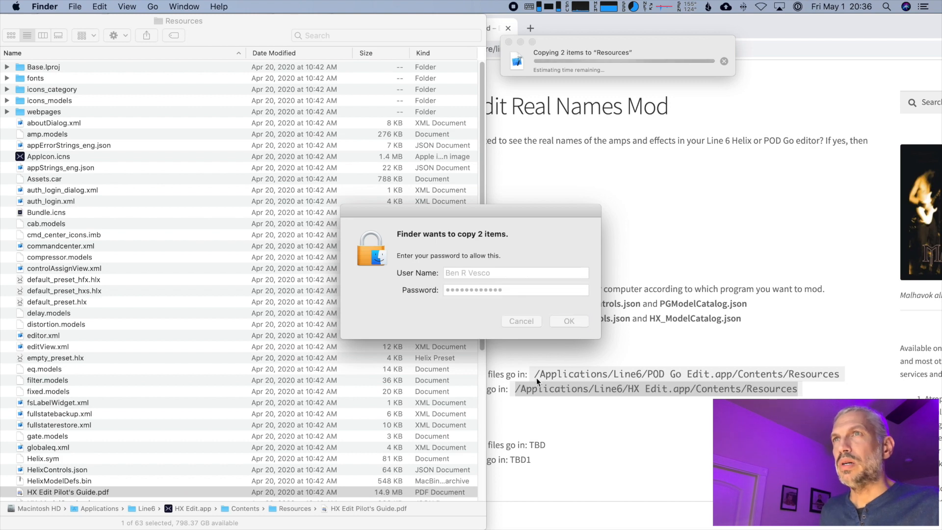
- Check the modification dates of HelixControls.json and HX_ModelCatalog.json in the Resources folder
{"action": "scroll", "coordinate": [197, 349], "scroll_direction": "down", "scroll_amount": 5}
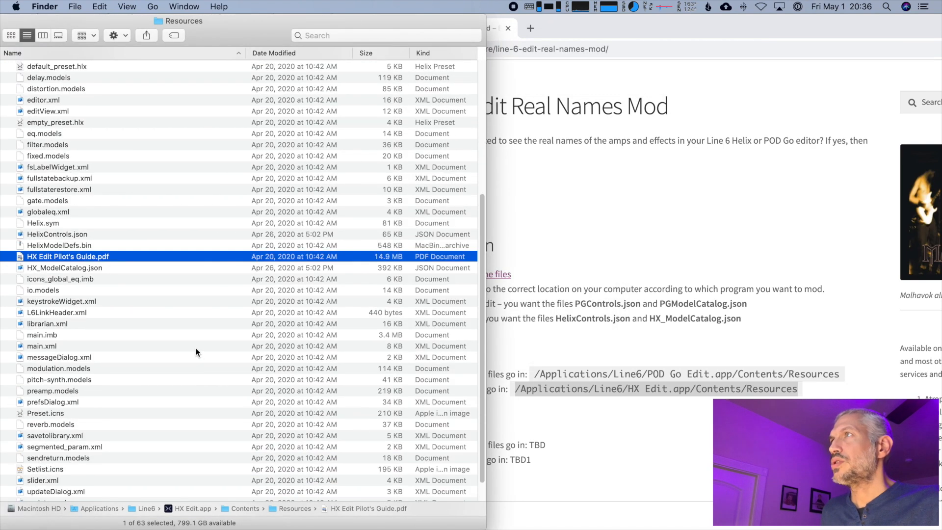
{"action": "scroll", "coordinate": [191, 343], "scroll_direction": "up", "scroll_amount": 10}
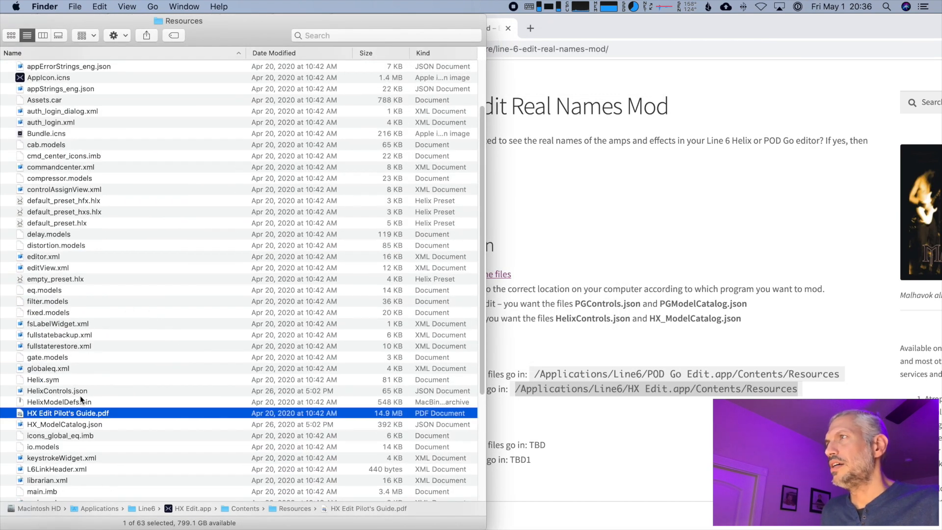
{"action": "left_click", "coordinate": [80, 395]}
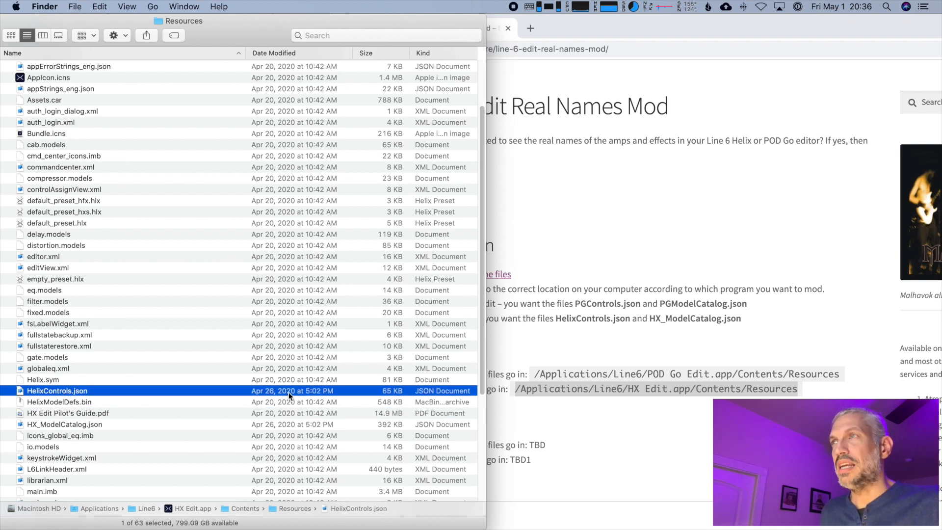
{"action": "left_click", "coordinate": [277, 424]}
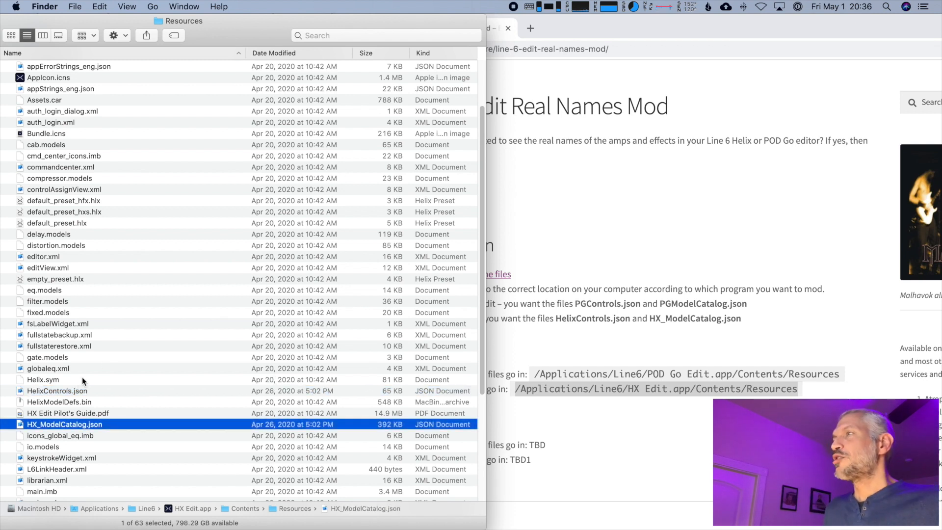
- Search for hx with Spotlight and launch HX Edit
{"action": "key", "text": "super+space"}
{"action": "type", "text": "hx"}
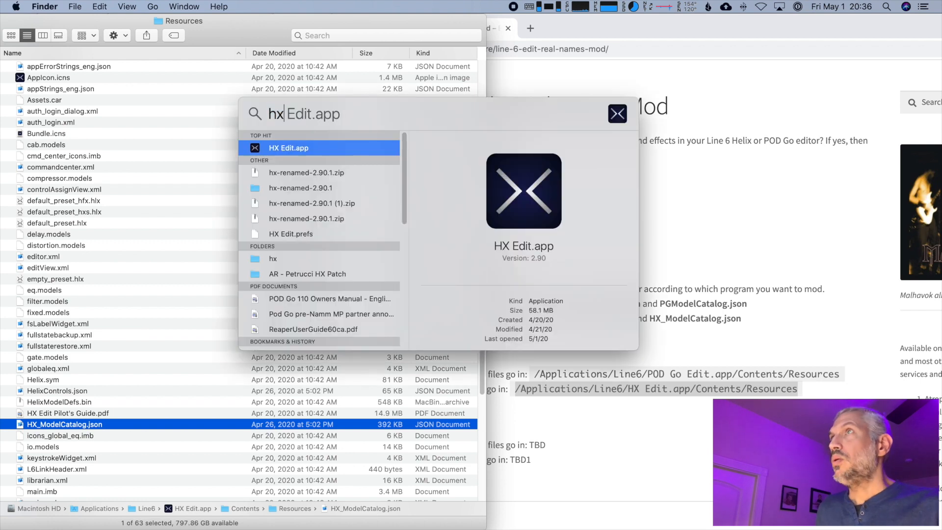
{"action": "key", "text": "Return"}
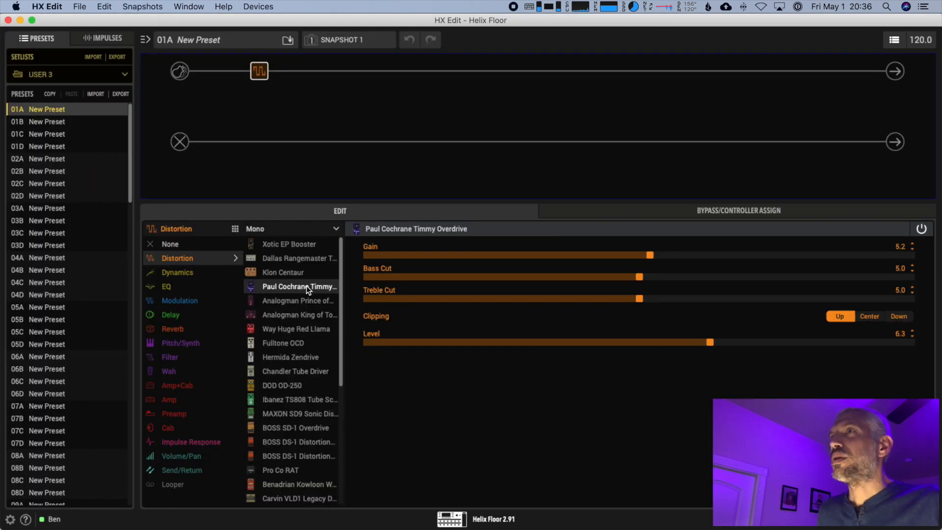
- Try the Xotic EP Booster, Dallas Rangemaster Treble Booster and Paul Cochrane Timmy Overdrive distortion models to examine their names
{"action": "left_click", "coordinate": [279, 245]}
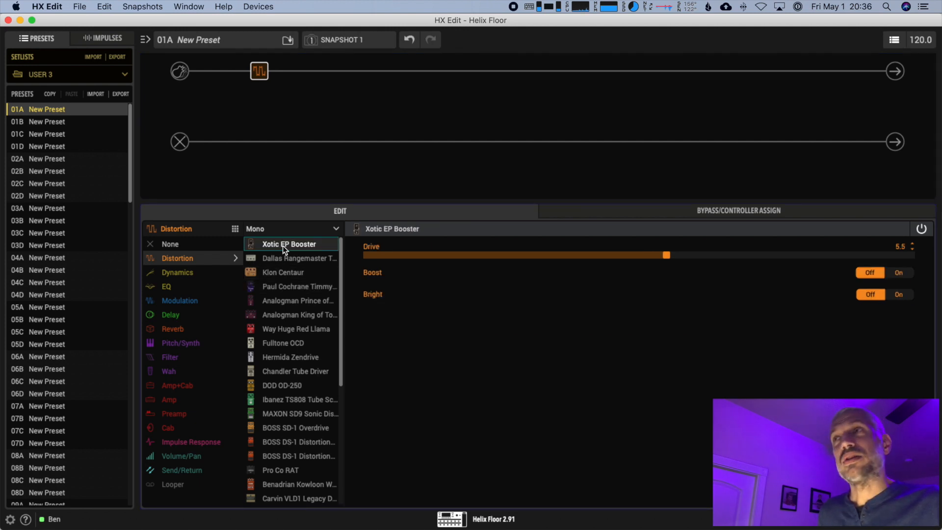
{"action": "left_click", "coordinate": [314, 258]}
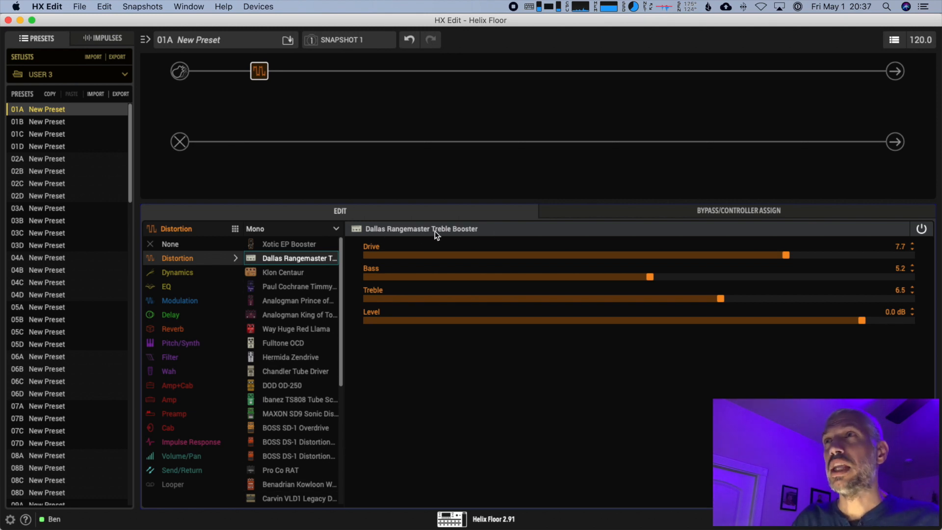
{"action": "left_click", "coordinate": [283, 286]}
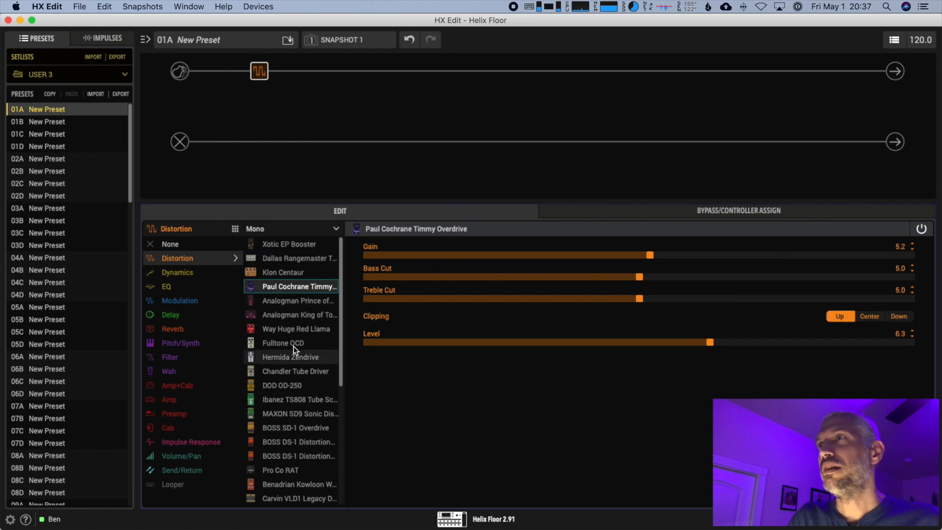
- Try the Analogman King of Tone V4, Ibanez TS808 Tube Screamer, MAXON SD9 Sonic Distortion and Klon Centaur models to examine their names
{"action": "left_click", "coordinate": [295, 316]}
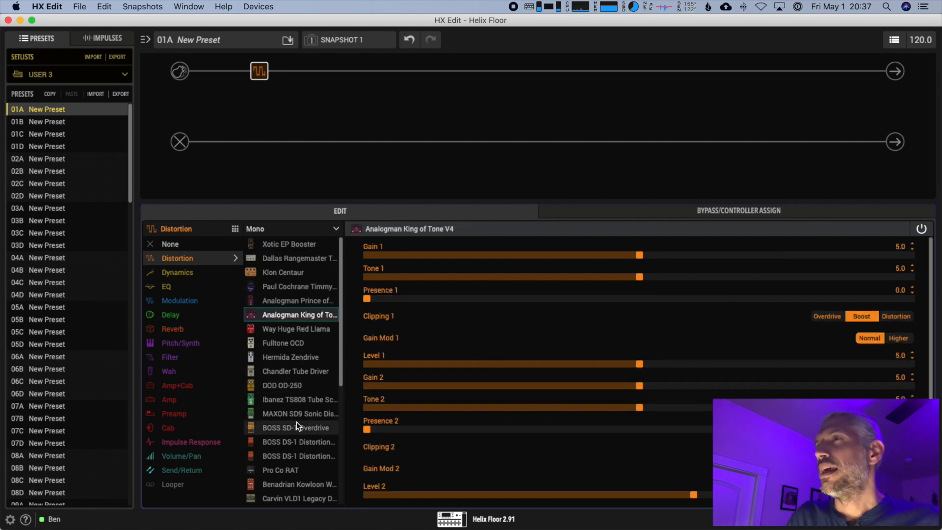
{"action": "left_click", "coordinate": [295, 402]}
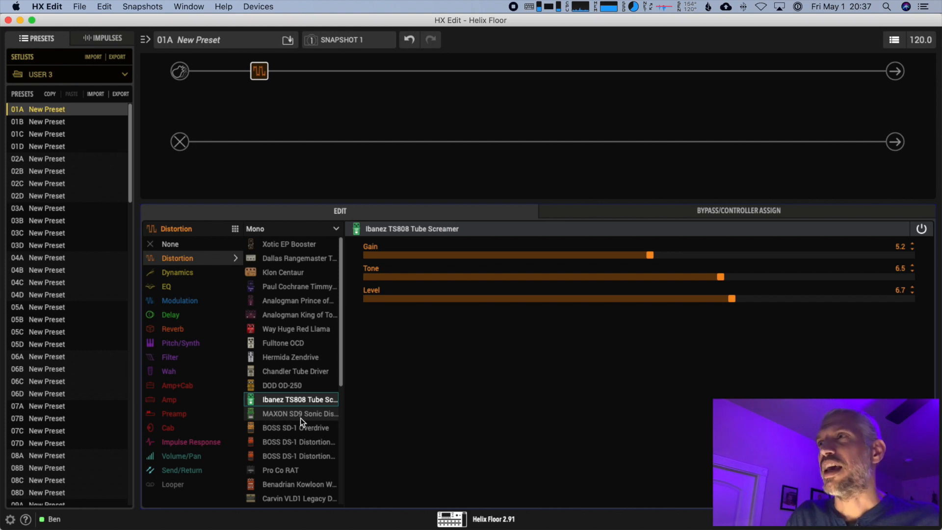
{"action": "left_click", "coordinate": [296, 414]}
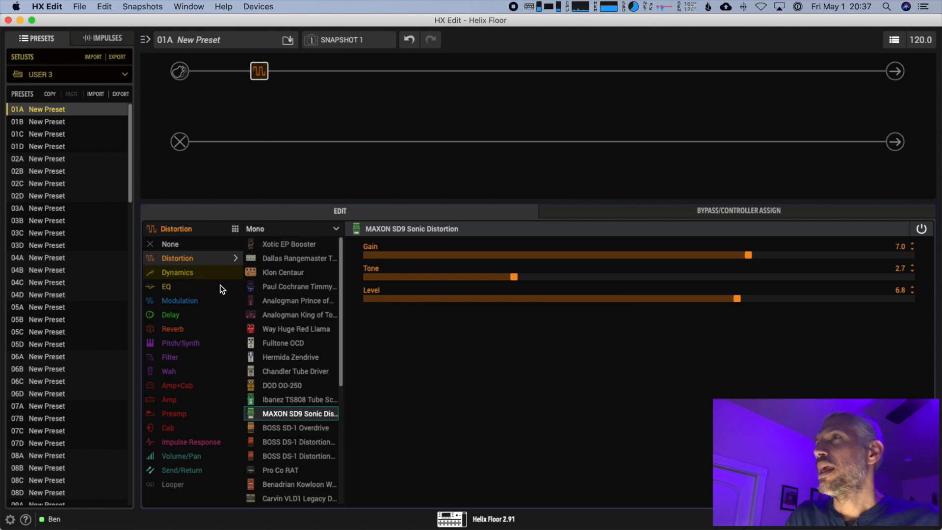
{"action": "left_click", "coordinate": [282, 273]}
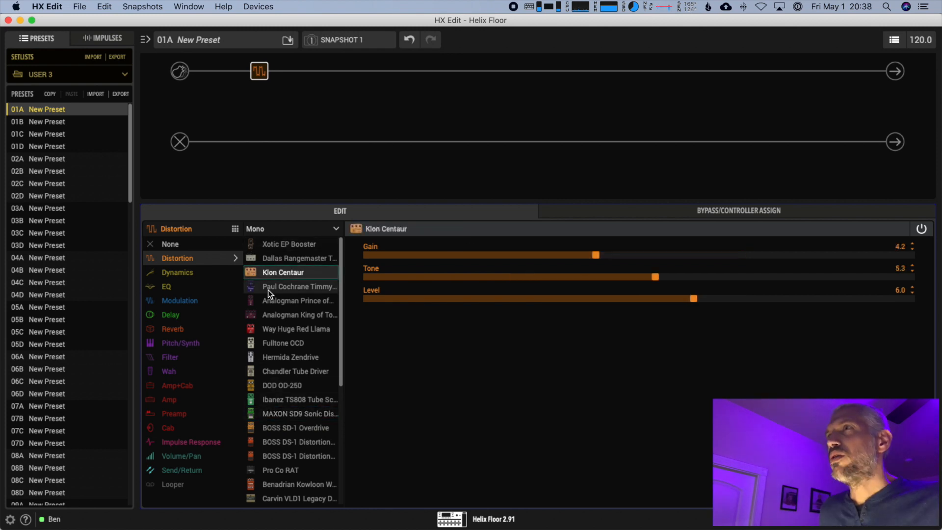
- Show the distortion models as an icon grid and try Ibanez TS808 Tube Screamer, Way Huge Red Llama and Paul Cochrane Timmy Overdrive
{"action": "left_click", "coordinate": [235, 230]}
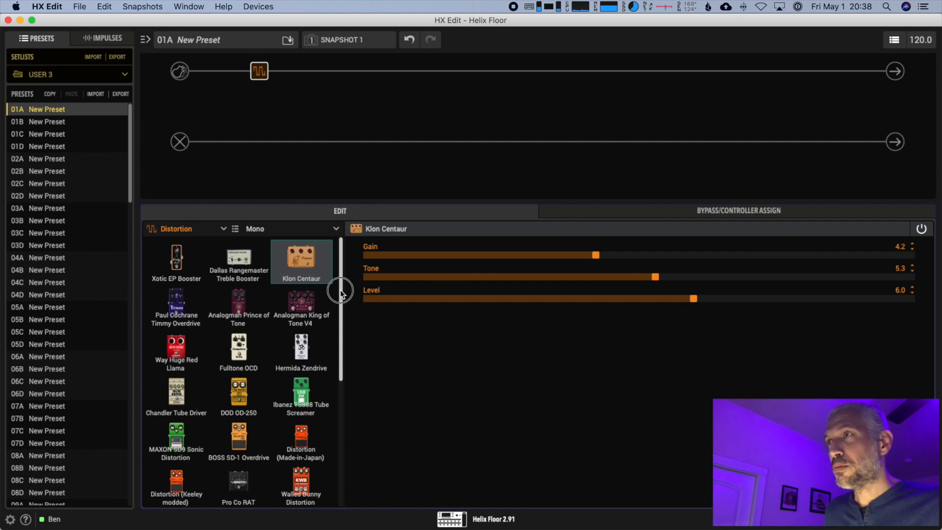
{"action": "mouse_move", "coordinate": [340, 293]}
{"action": "left_mouse_down"}
{"action": "mouse_move", "coordinate": [342, 310]}
{"action": "mouse_move", "coordinate": [340, 293]}
{"action": "left_mouse_up"}
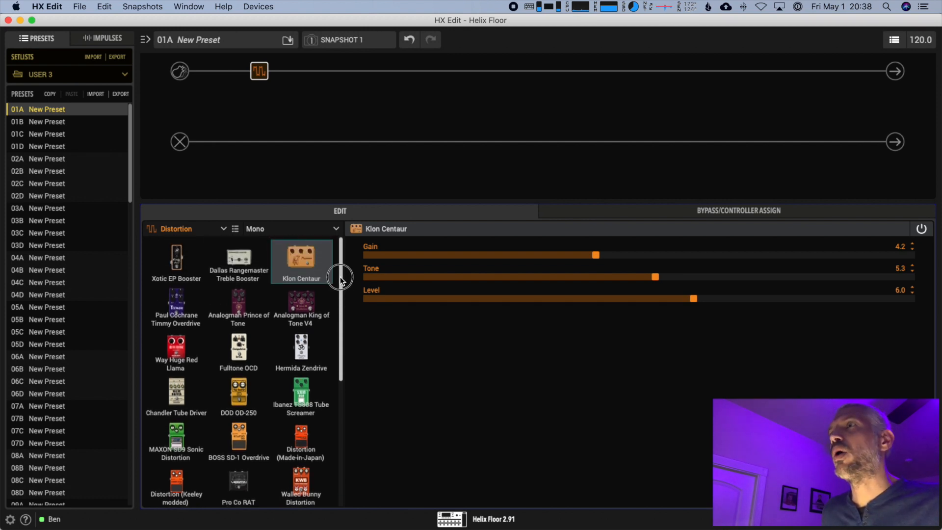
{"action": "left_click", "coordinate": [302, 400]}
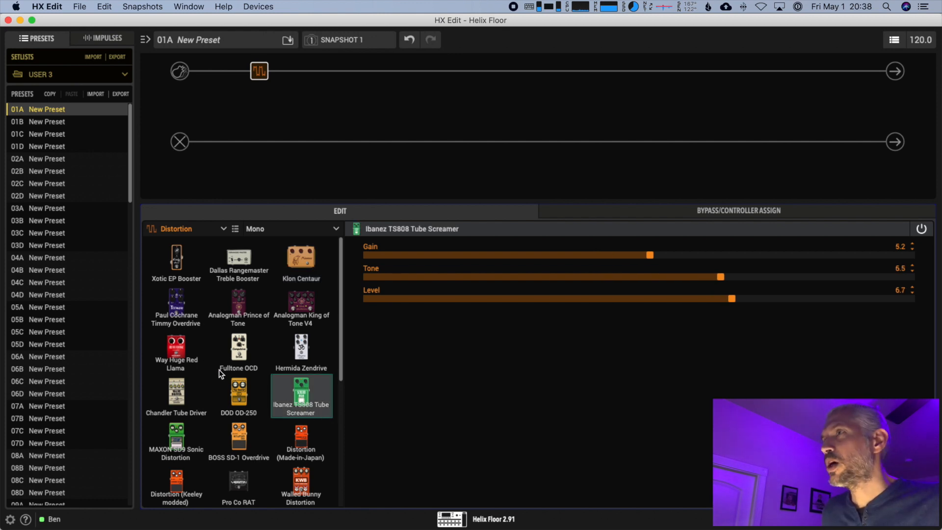
{"action": "left_click", "coordinate": [184, 350]}
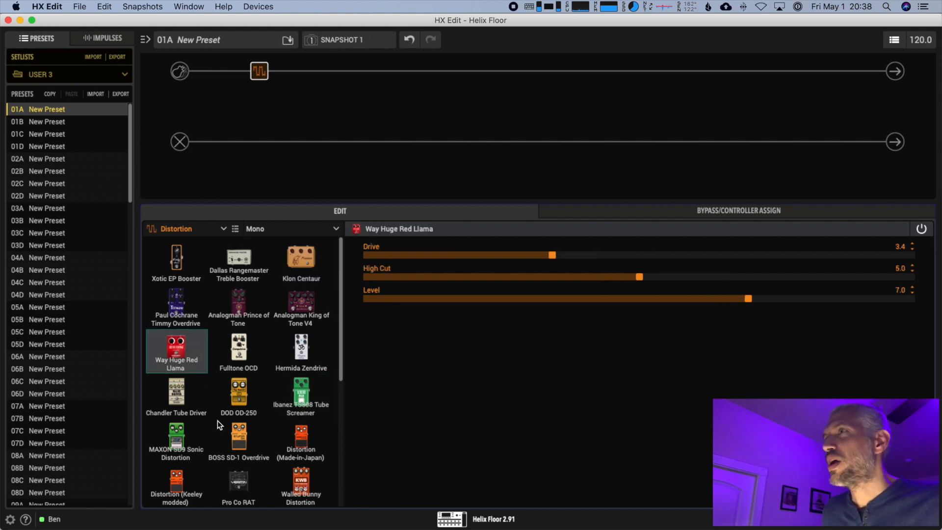
{"action": "left_click", "coordinate": [183, 300]}
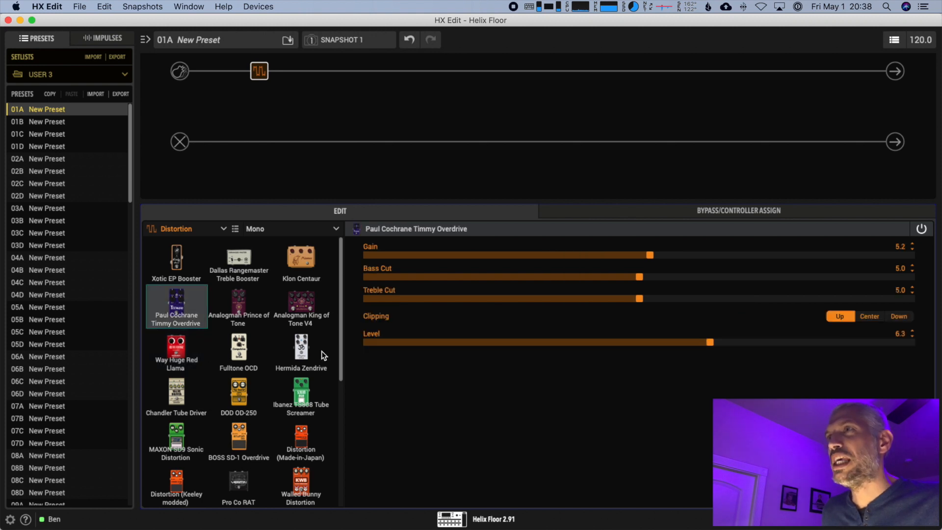
- Check the Chandler Tube Driver in the text list view, and return the distortion models to the icon grid
{"action": "left_click", "coordinate": [235, 230]}
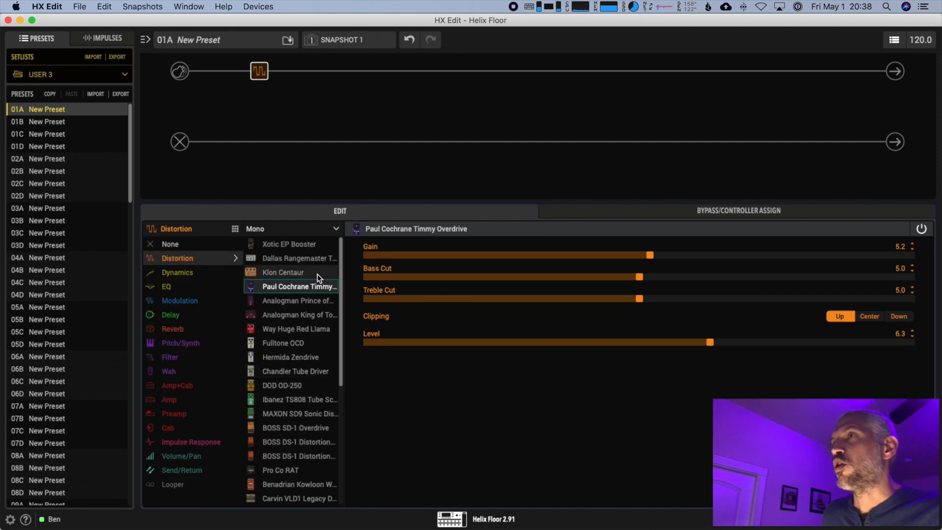
{"action": "left_click", "coordinate": [294, 371]}
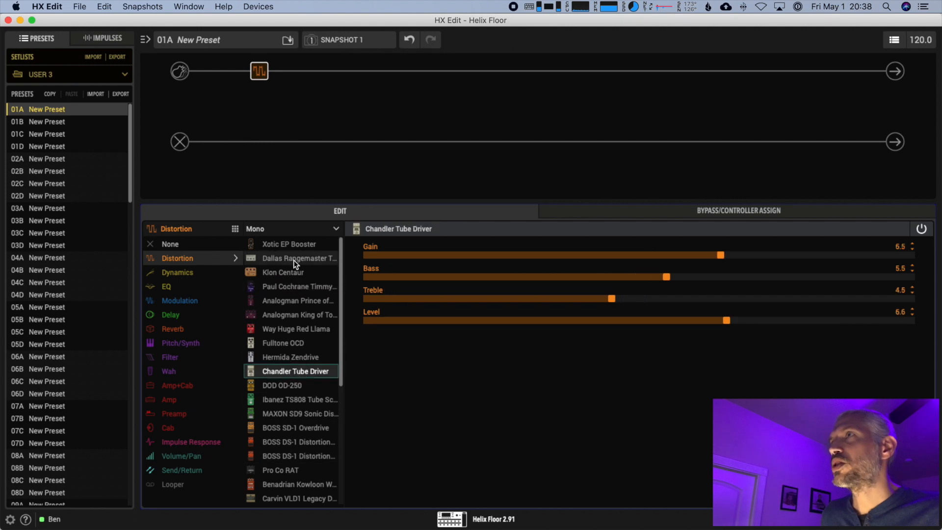
{"action": "left_click", "coordinate": [235, 230]}
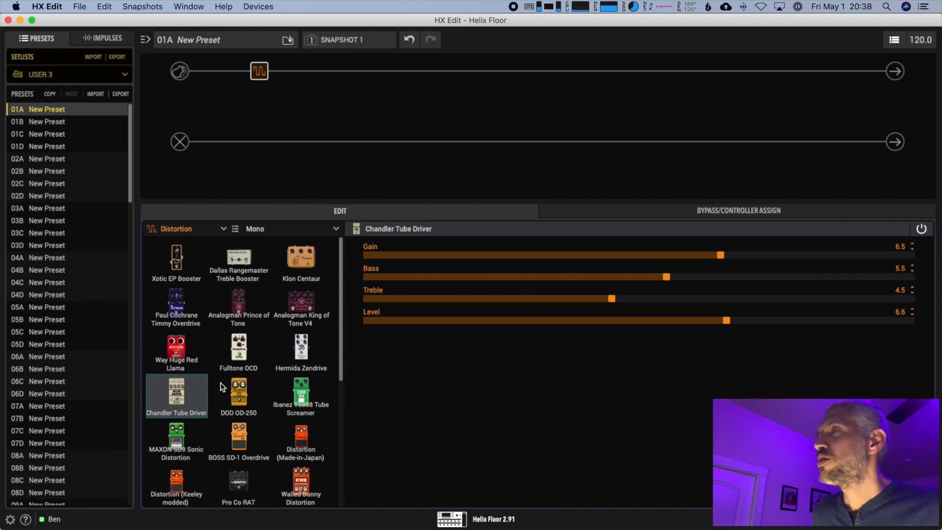
- Browse the Modulation models and try Lightfoot Labs Goatkeeper, A/DA Flanger, MXR 117 Flanger and BOSS CE-1 to examine their names
{"action": "left_click", "coordinate": [225, 228]}
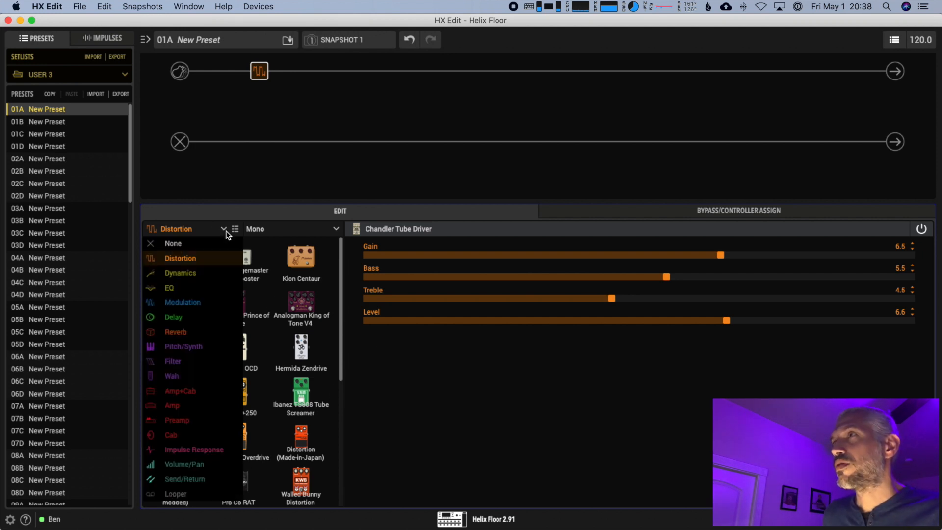
{"action": "left_click", "coordinate": [193, 303]}
{"action": "left_click_drag", "start_coordinate": [341, 339], "coordinate": [341, 344]}
{"action": "left_click", "coordinate": [230, 302]}
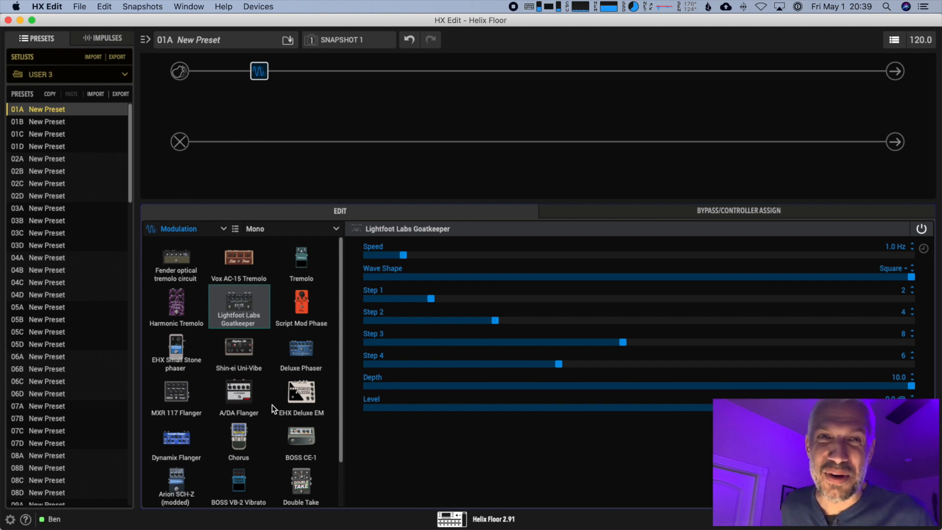
{"action": "left_click", "coordinate": [245, 392]}
{"action": "left_click", "coordinate": [172, 400]}
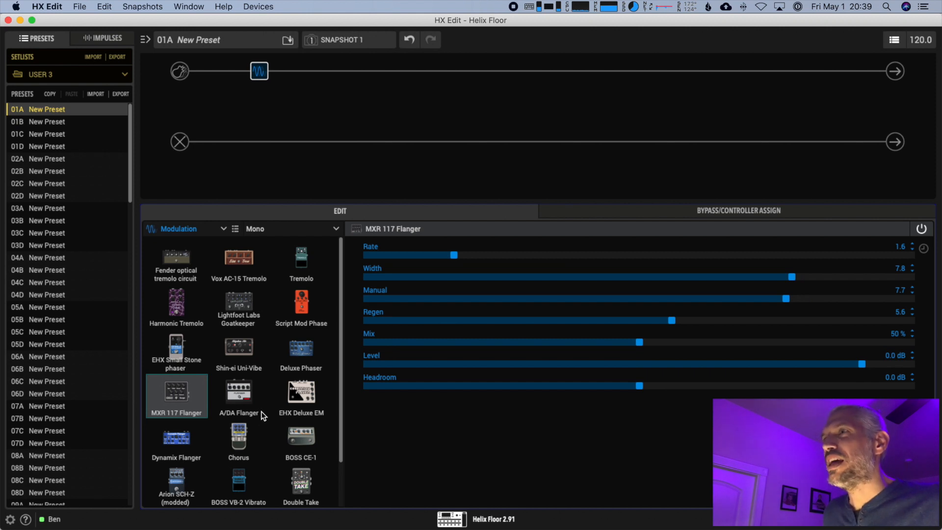
{"action": "left_click", "coordinate": [299, 435]}
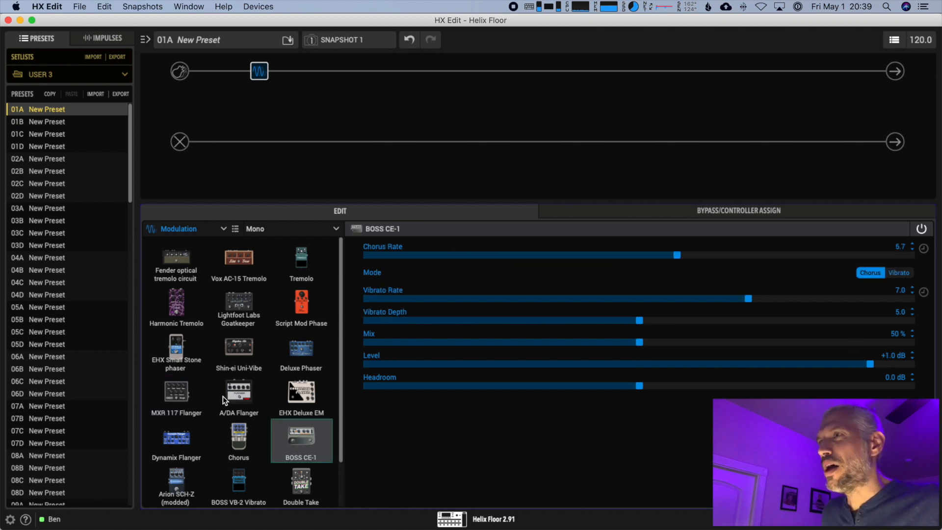
{"action": "scroll", "coordinate": [223, 396], "scroll_direction": "down", "scroll_amount": 2}
{"action": "scroll", "coordinate": [222, 394], "scroll_direction": "up", "scroll_amount": 2}
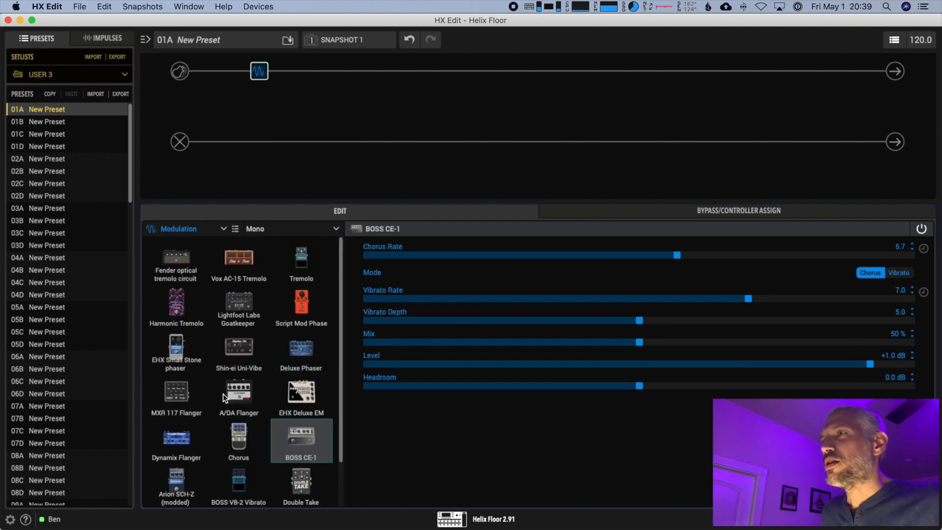
- Browse the Delay models for real names and load Simple Delay into the block
{"action": "left_click", "coordinate": [224, 229]}
{"action": "left_click", "coordinate": [192, 320]}
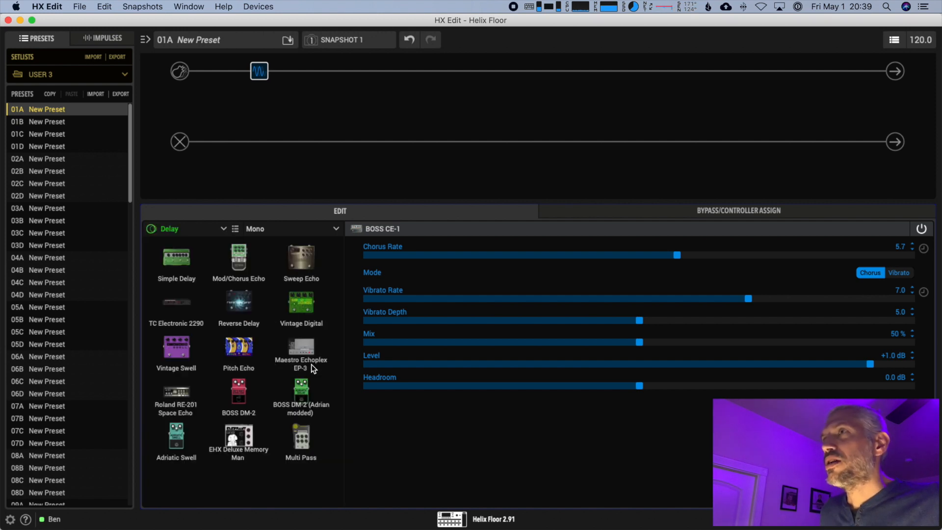
{"action": "left_click", "coordinate": [170, 266]}
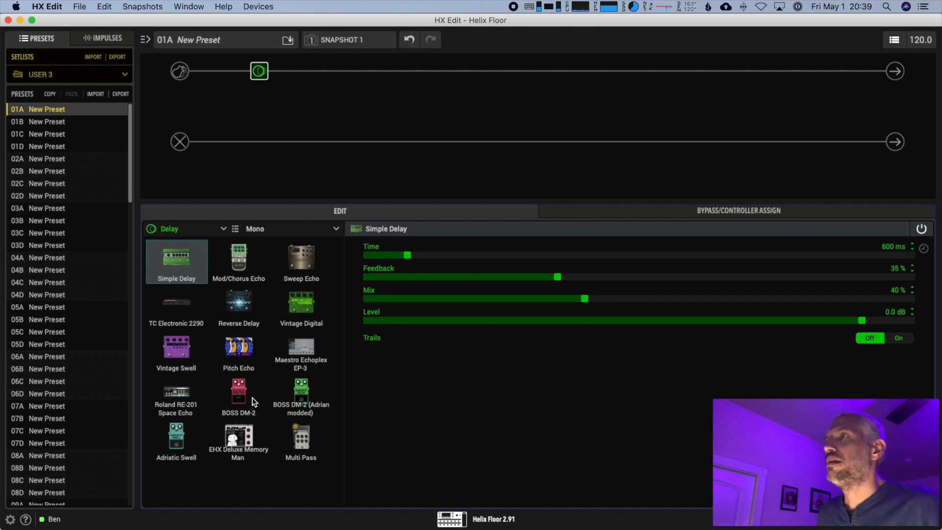
- Examine the model names in the Reverb and Wah categories
{"action": "left_click", "coordinate": [187, 228]}
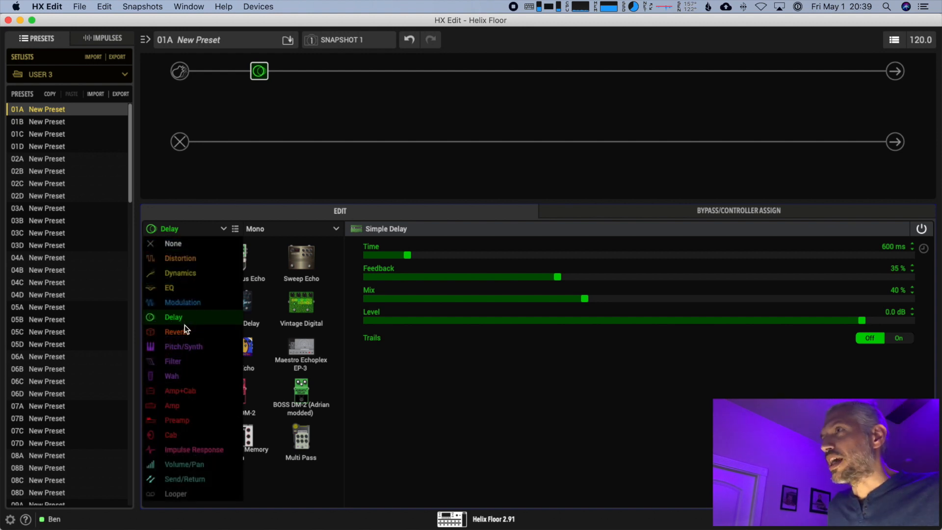
{"action": "left_click", "coordinate": [184, 331]}
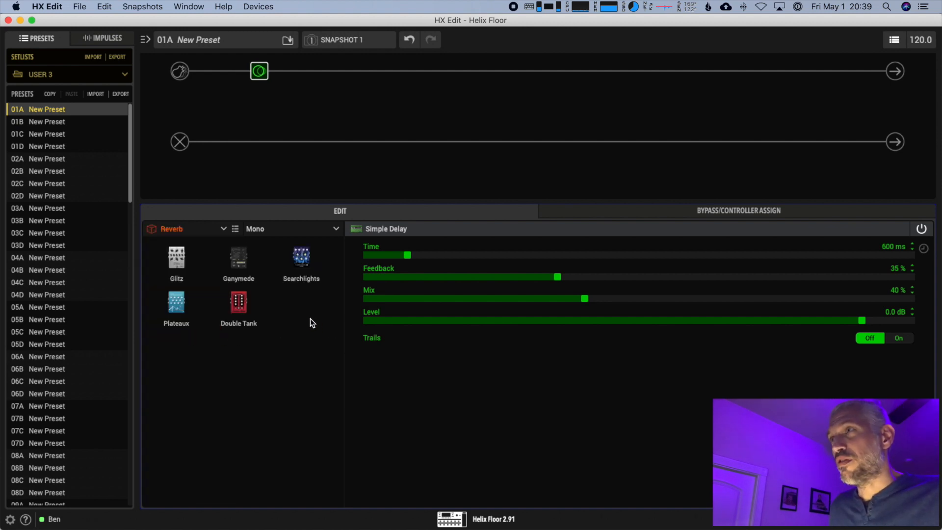
{"action": "left_click", "coordinate": [207, 231]}
{"action": "left_click", "coordinate": [218, 233]}
{"action": "left_click", "coordinate": [219, 234]}
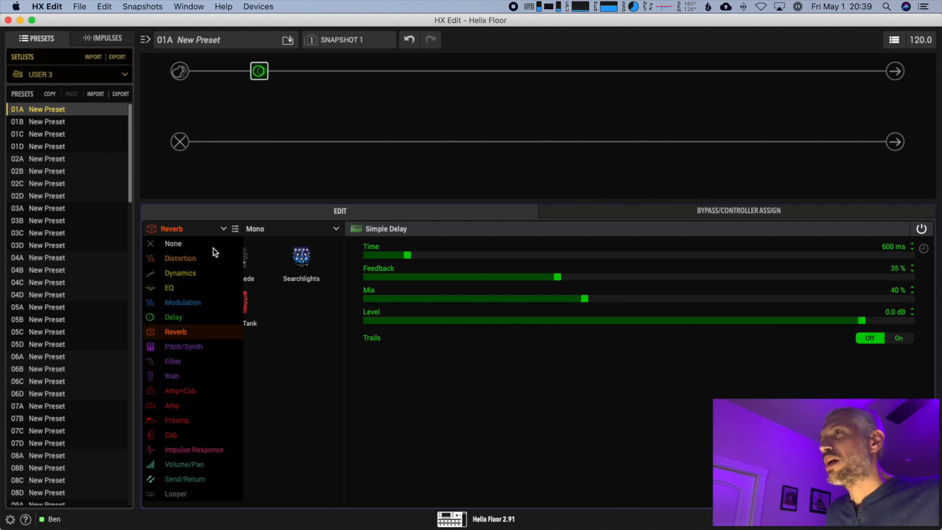
{"action": "left_click", "coordinate": [193, 375]}
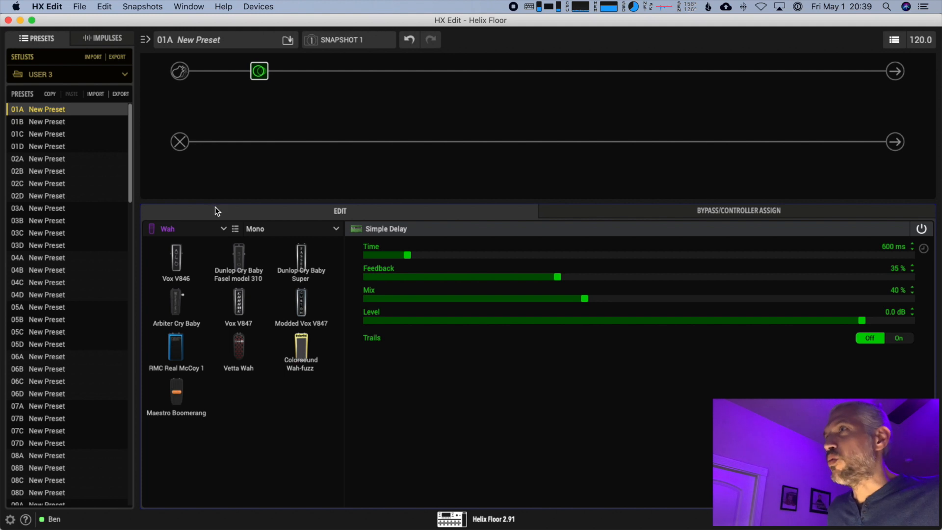
- Browse the Amp+Cab guitar models and try Trainwreck Circuits Express, Dr Z Route 66, +13 JRT 9/15 and Matchless DC30 (channel 2)
{"action": "left_click", "coordinate": [194, 229]}
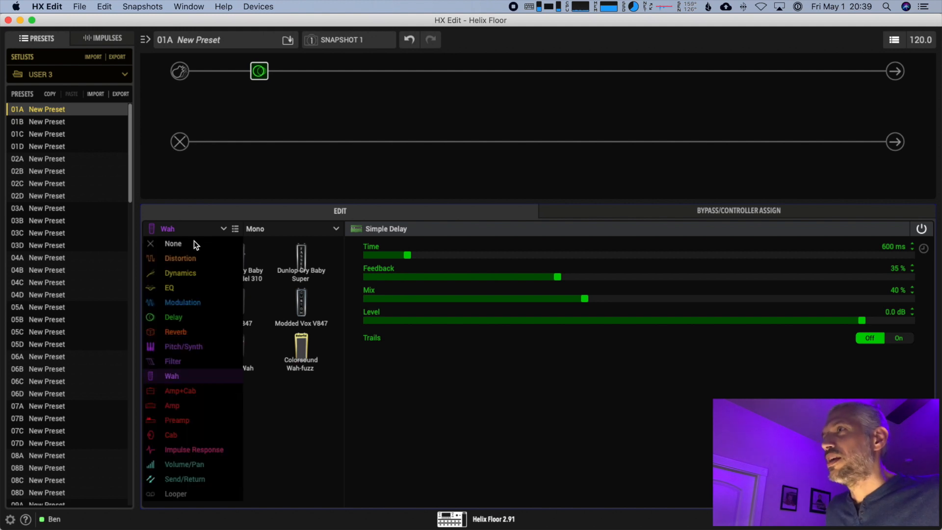
{"action": "left_click", "coordinate": [193, 391]}
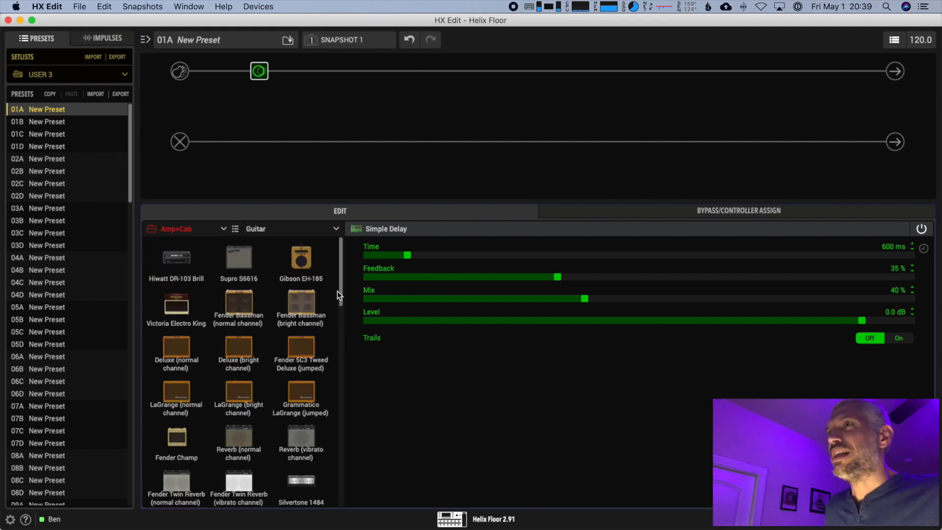
{"action": "left_click_drag", "start_coordinate": [342, 278], "coordinate": [342, 333]}
{"action": "left_click", "coordinate": [316, 346]}
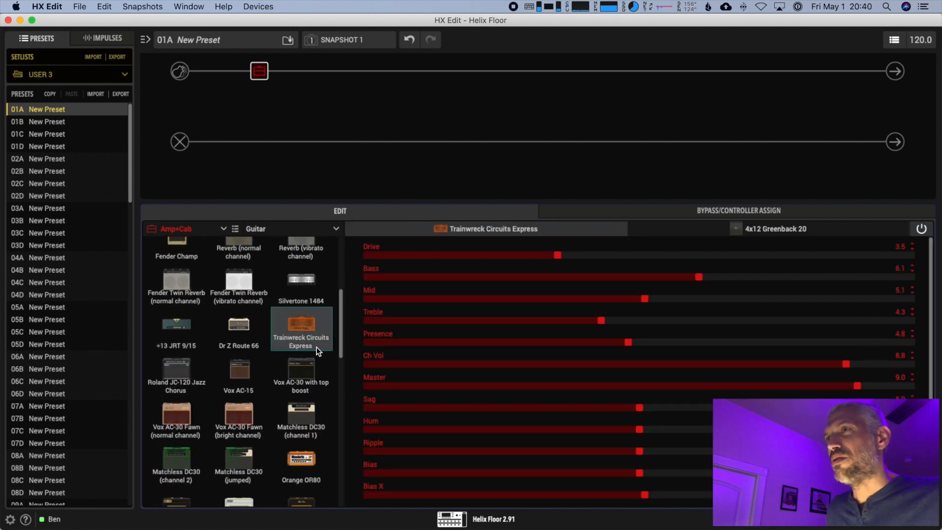
{"action": "left_click_drag", "start_coordinate": [341, 336], "coordinate": [340, 358]}
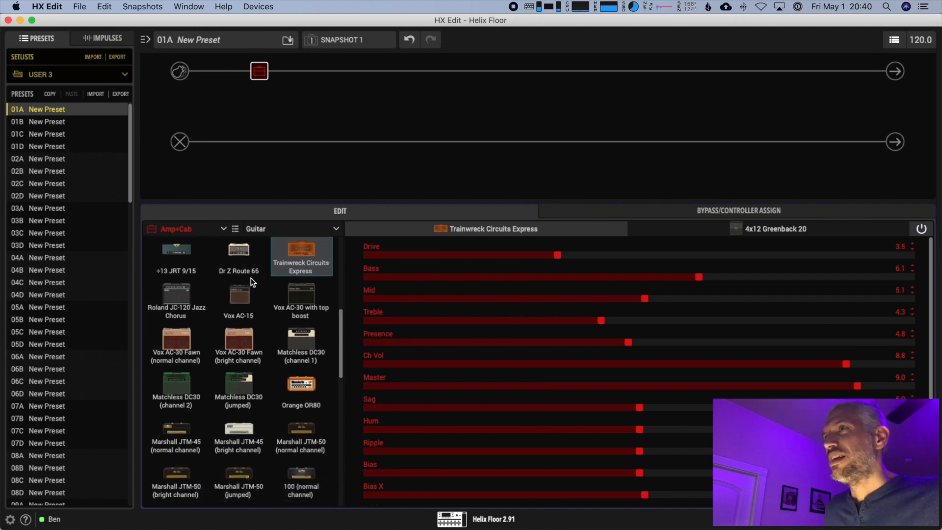
{"action": "left_click", "coordinate": [231, 274]}
{"action": "left_click", "coordinate": [185, 269]}
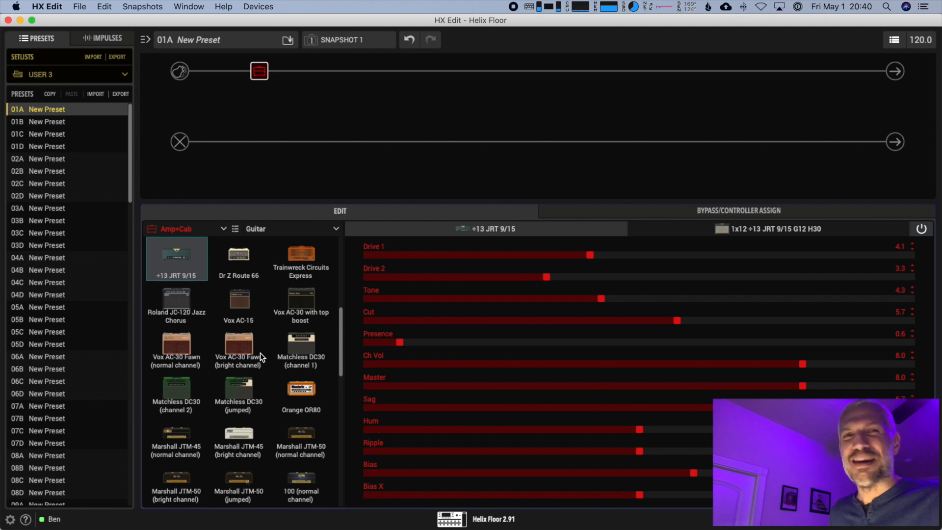
{"action": "left_click", "coordinate": [178, 392]}
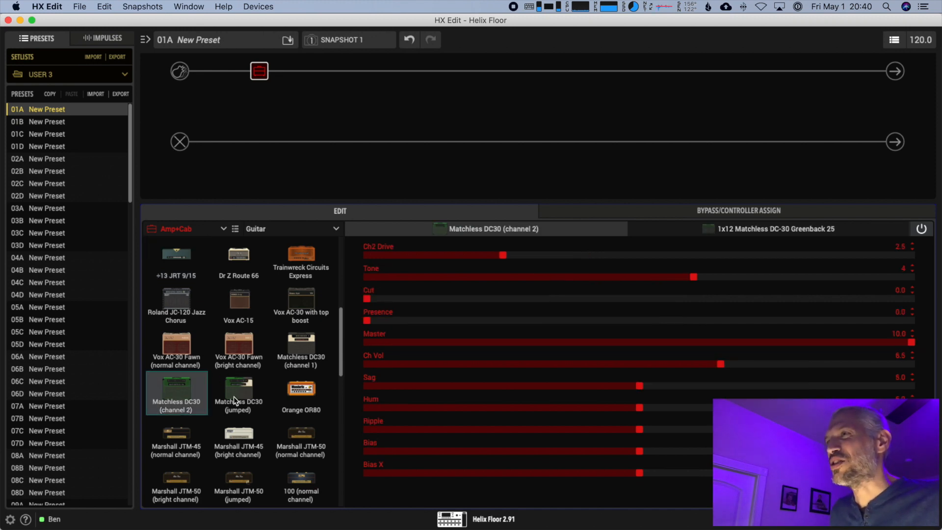
- Examine the remaining Amp+Cab names, trying Ben Adrian Cartographer and the clean and drive channels of the MESA/Boogie Lone Star
{"action": "left_click_drag", "start_coordinate": [340, 346], "coordinate": [341, 421]}
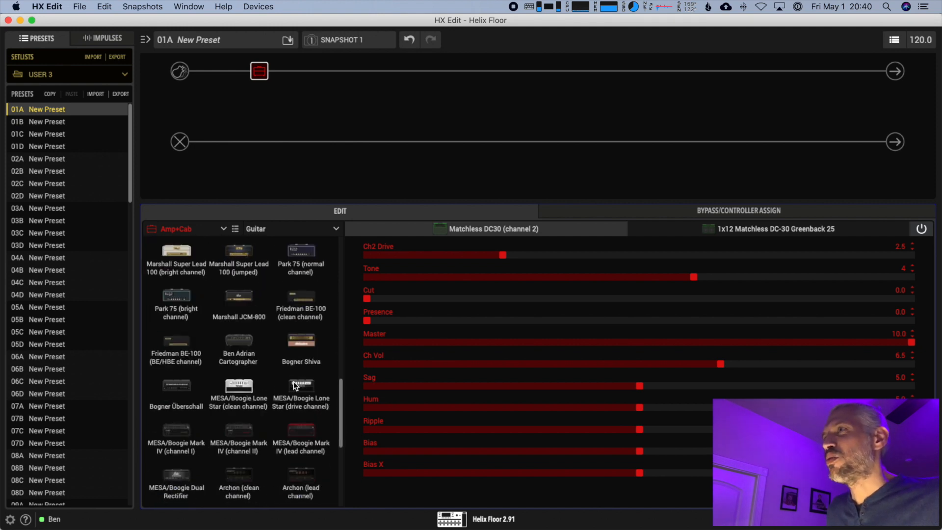
{"action": "left_click", "coordinate": [235, 355]}
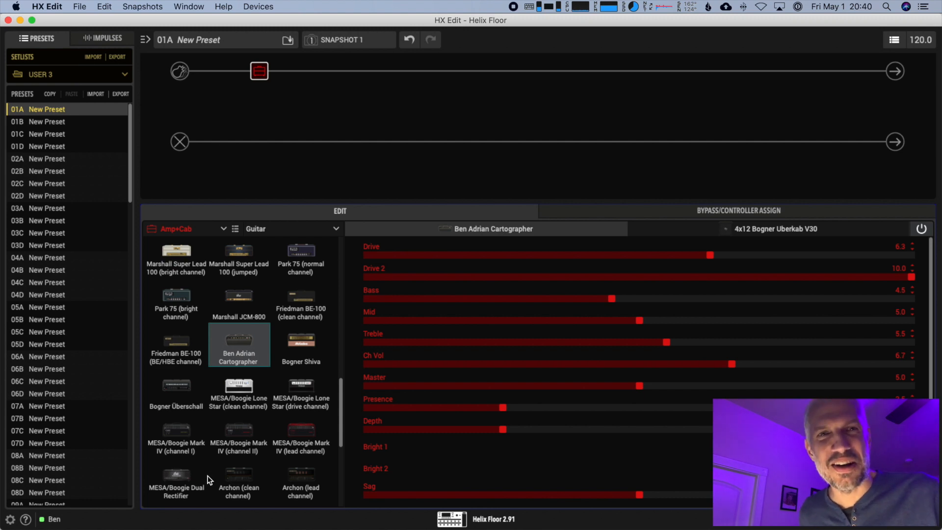
{"action": "left_click", "coordinate": [263, 412]}
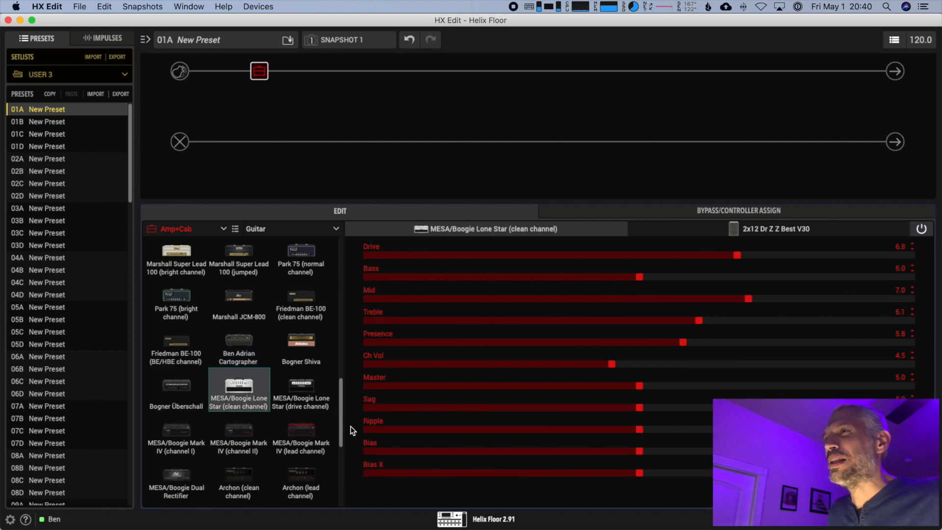
{"action": "left_click", "coordinate": [328, 408]}
{"action": "left_click_drag", "start_coordinate": [341, 434], "coordinate": [336, 488]}
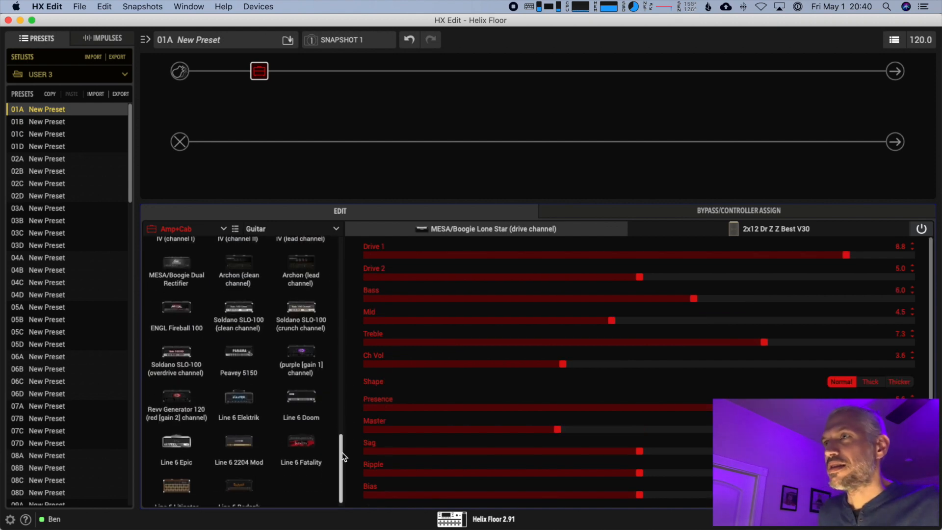
{"action": "left_click_drag", "start_coordinate": [342, 452], "coordinate": [340, 234]}
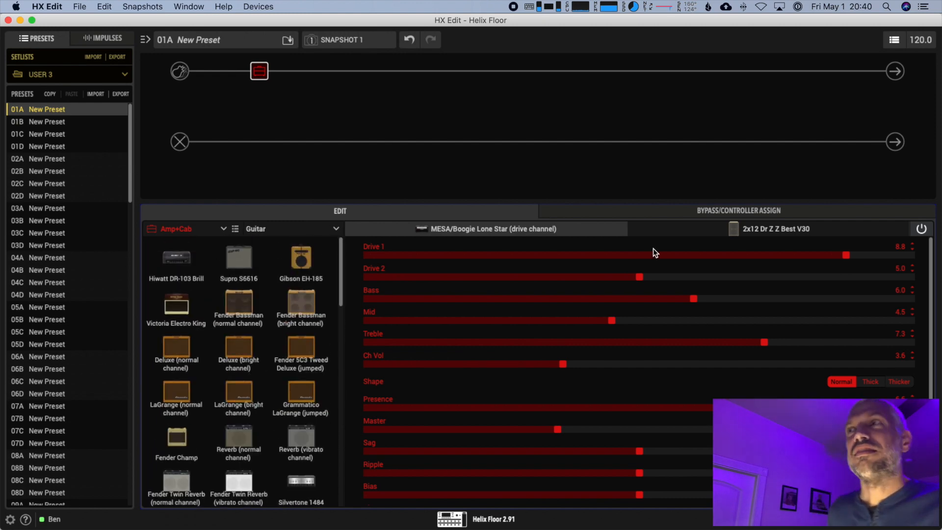
- Examine the real cabinet names offered for the cab half of the Amp+Cab block
{"action": "left_click", "coordinate": [755, 228]}
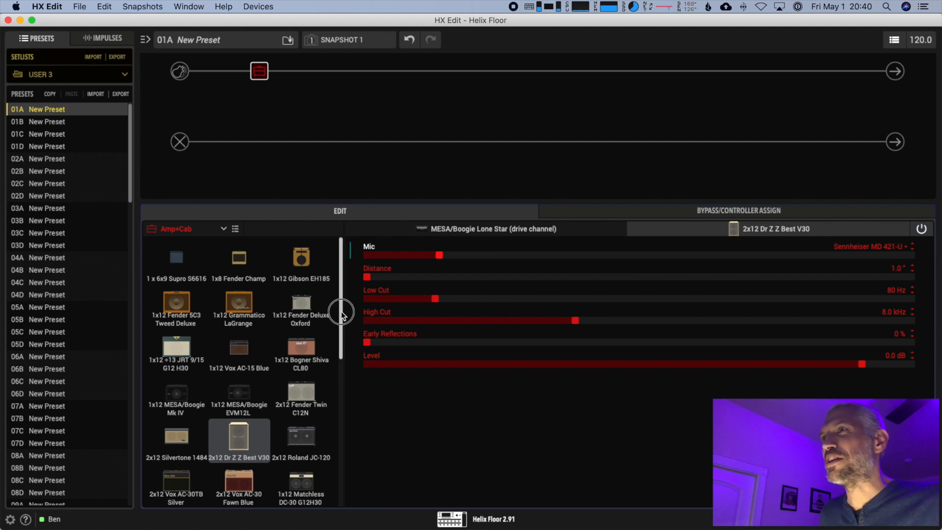
{"action": "left_click_drag", "start_coordinate": [338, 311], "coordinate": [334, 398]}
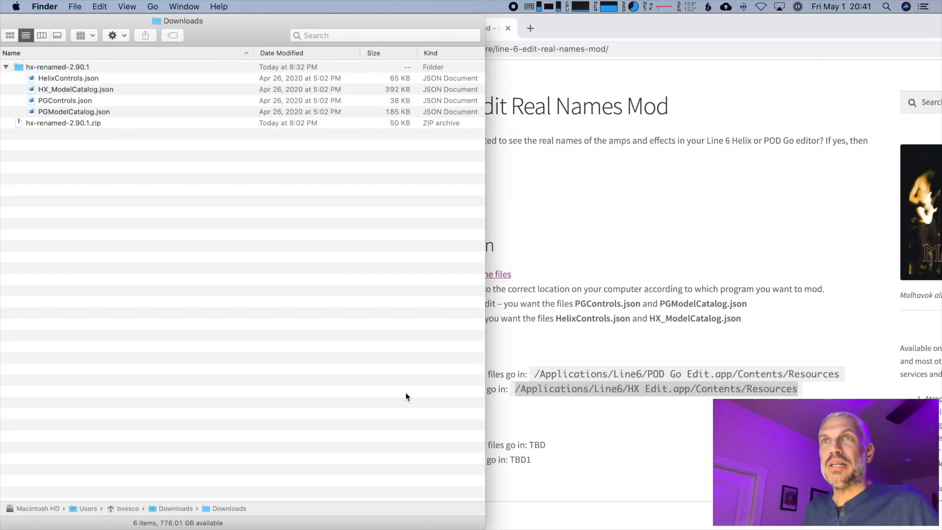
- Check the mod page for the POD Go Edit file names and copy PGControls.json and PGModelCatalog.json from the hx-renamed-2.90.1 folder
{"action": "left_click", "coordinate": [591, 352]}
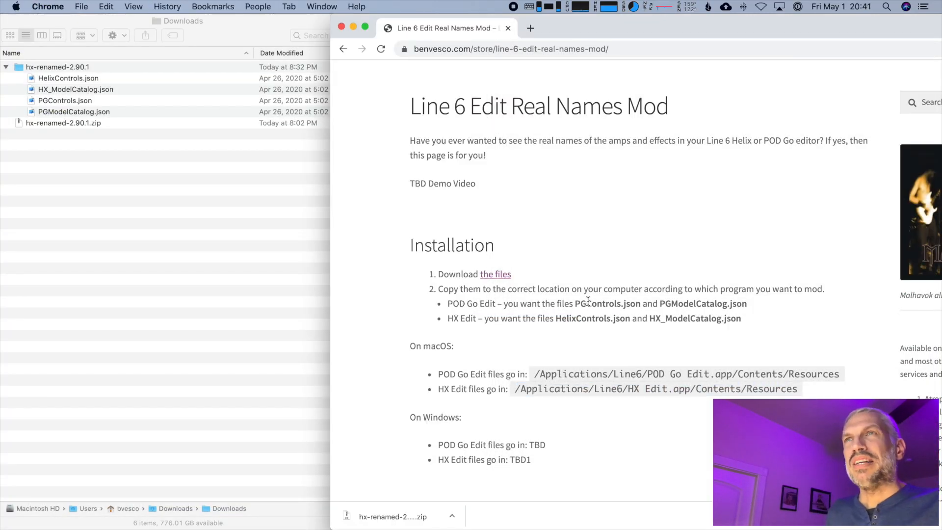
{"action": "left_click_drag", "start_coordinate": [576, 303], "coordinate": [736, 300]}
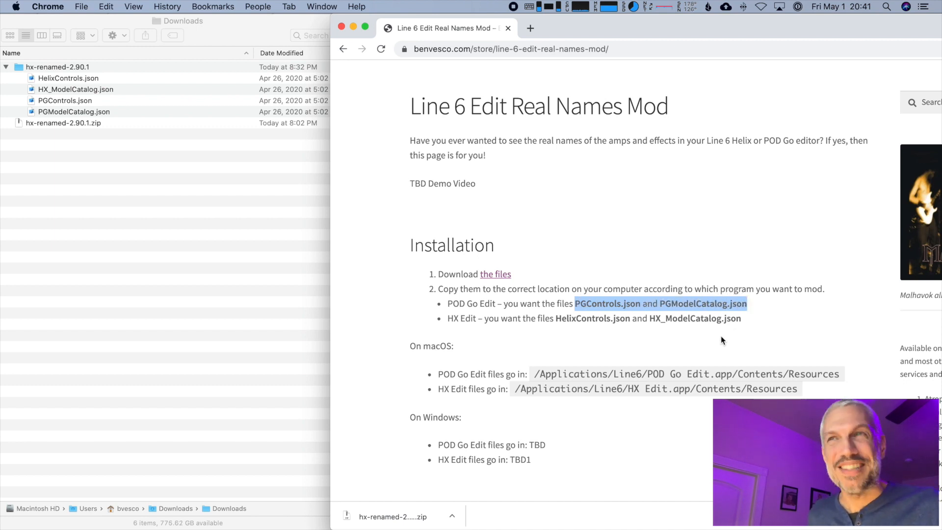
{"action": "left_click", "coordinate": [51, 150]}
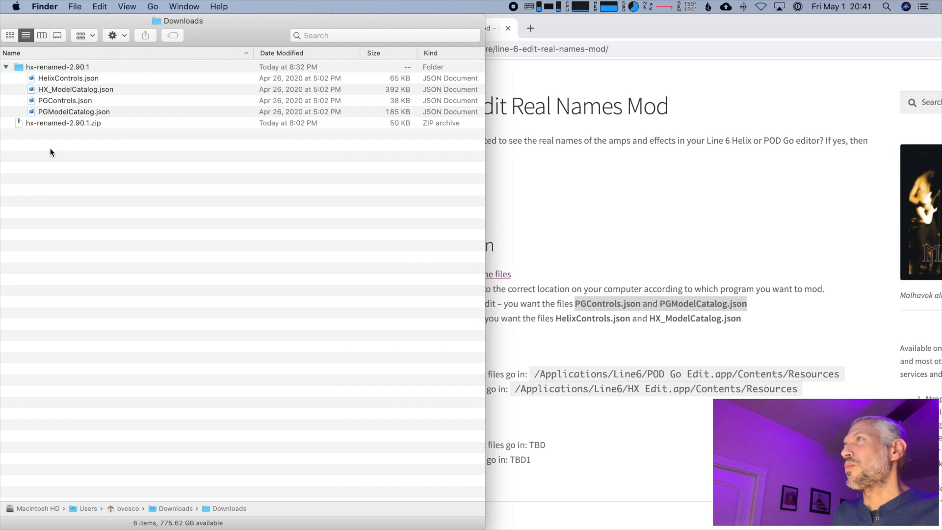
{"action": "left_click", "coordinate": [63, 101]}
{"action": "left_click", "coordinate": [64, 112], "text": "shift"}
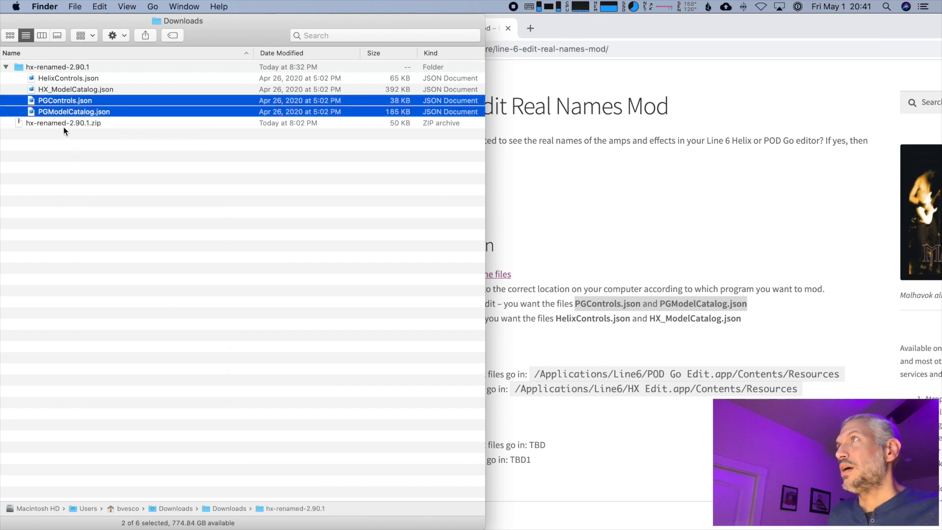
{"action": "right_click", "coordinate": [67, 113]}
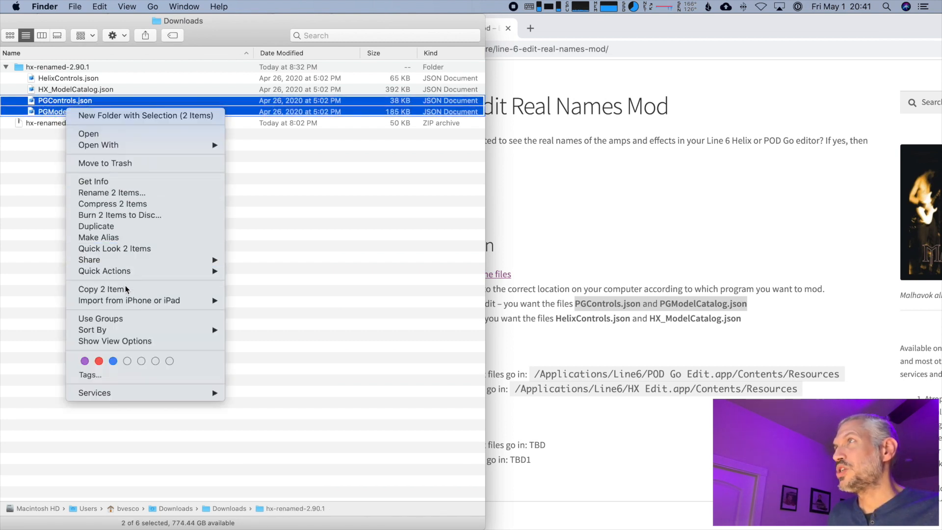
{"action": "left_click", "coordinate": [99, 289]}
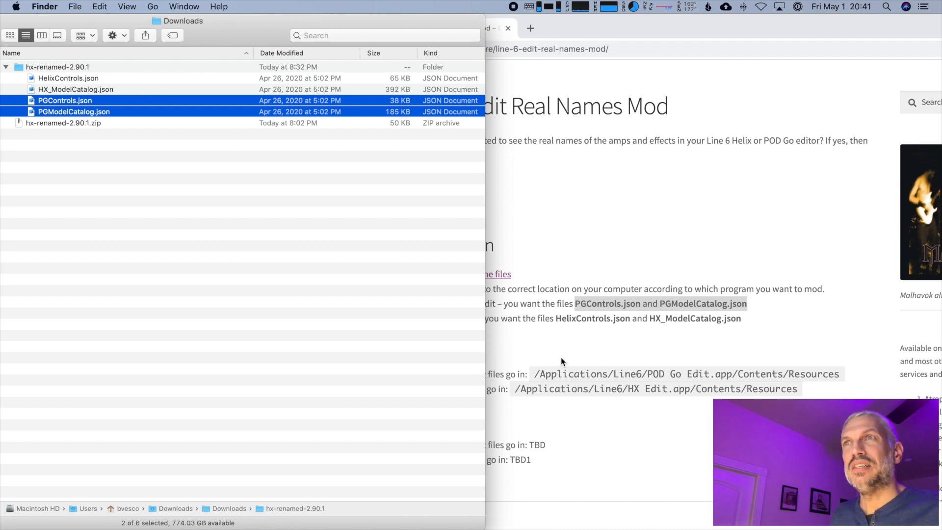
- Open the Contents/Resources folder inside the POD Go Edit.app package in Macintosh HD's Applications/Line6 folder
{"action": "double_click", "coordinate": [39, 509]}
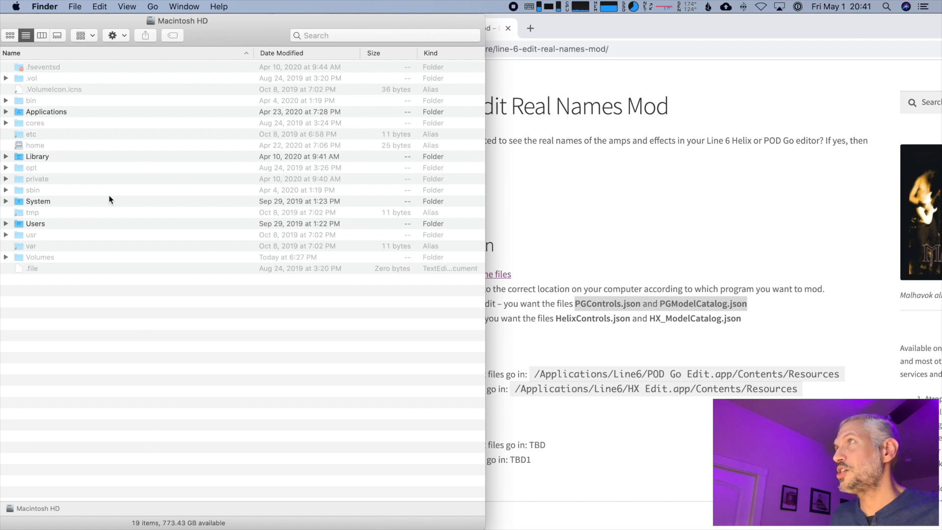
{"action": "double_click", "coordinate": [60, 113]}
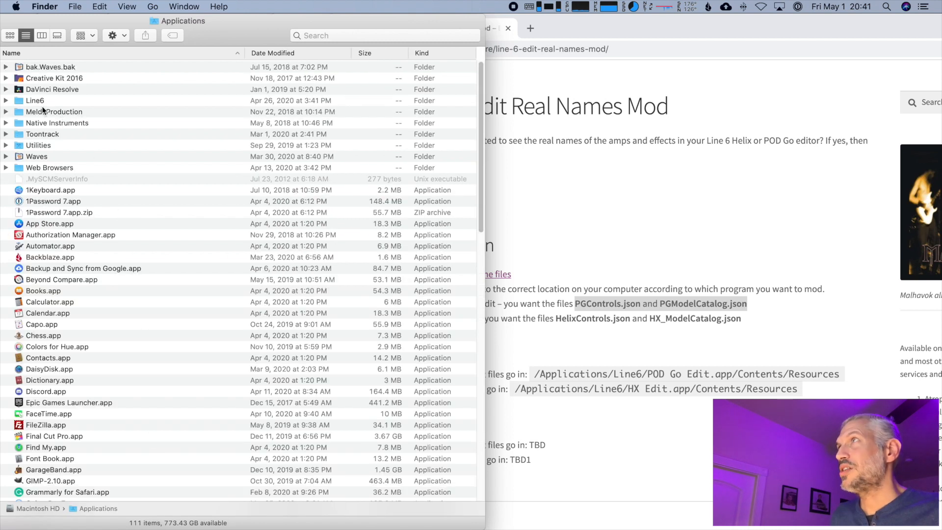
{"action": "double_click", "coordinate": [38, 101]}
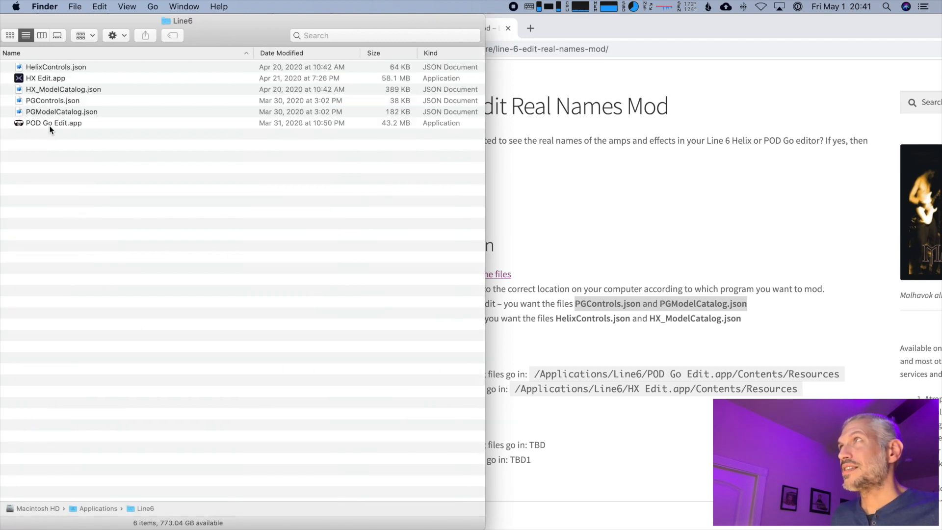
{"action": "left_click", "coordinate": [50, 124]}
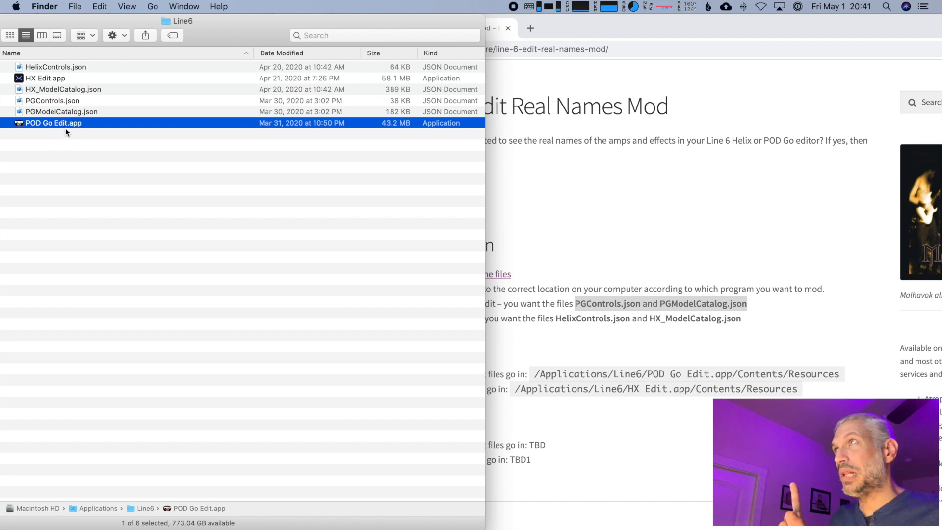
{"action": "right_click", "coordinate": [66, 123]}
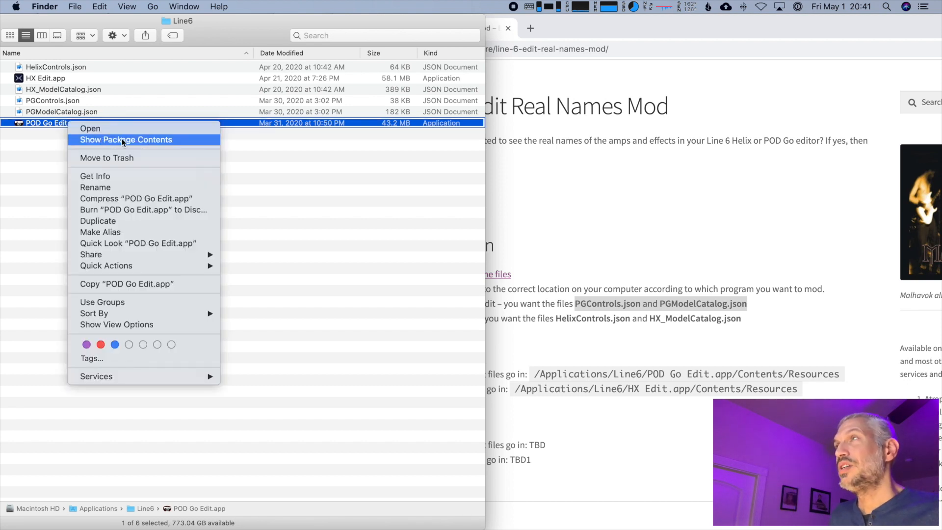
{"action": "left_click", "coordinate": [177, 141]}
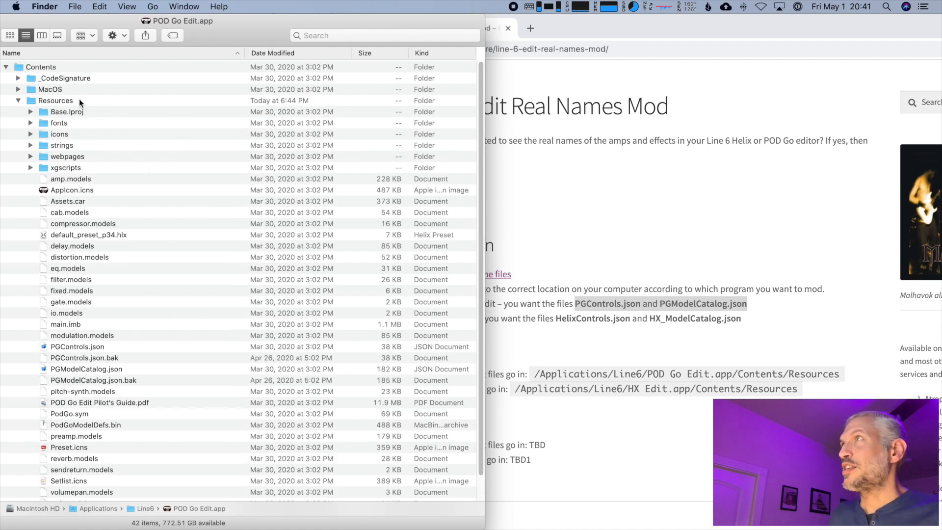
{"action": "left_click", "coordinate": [39, 68]}
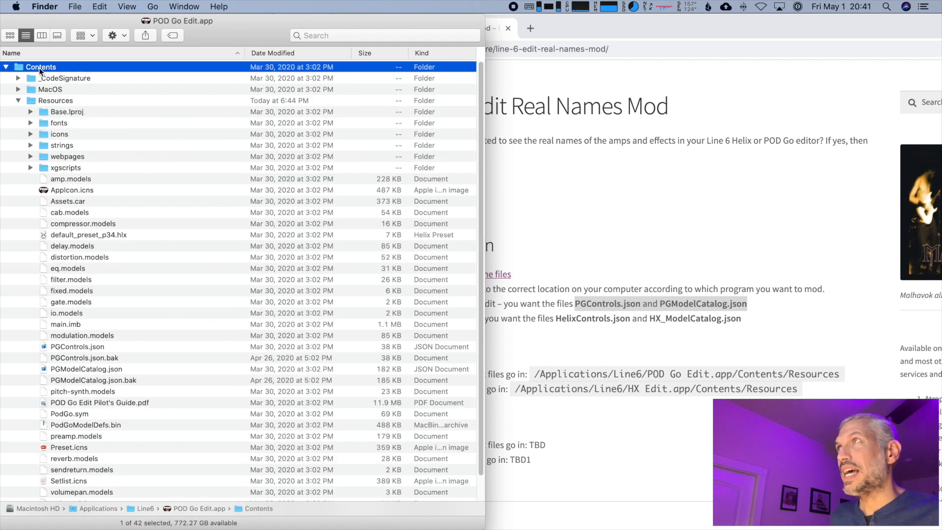
{"action": "double_click", "coordinate": [39, 70]}
{"action": "double_click", "coordinate": [42, 89]}
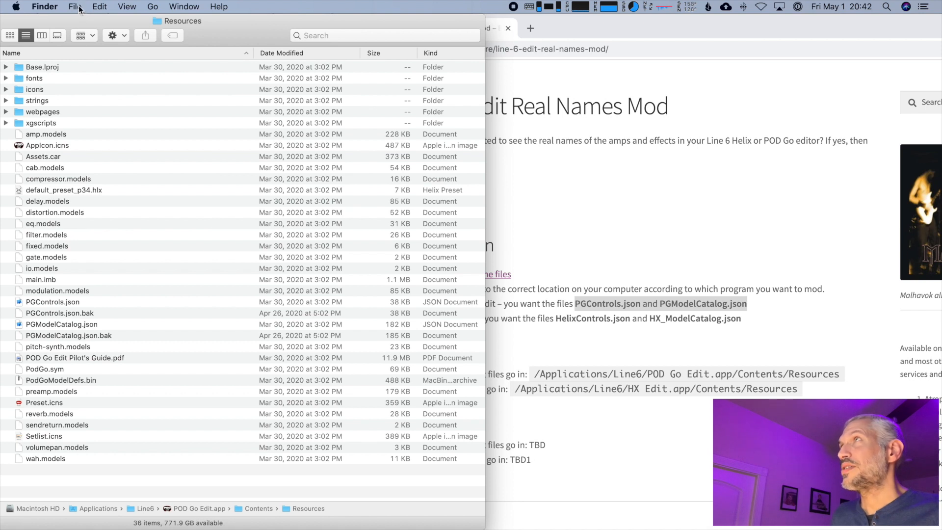
- Paste the two copied JSON files into Resources, replacing the existing ones and entering the account password to authorize the copy
{"action": "left_click", "coordinate": [100, 6]}
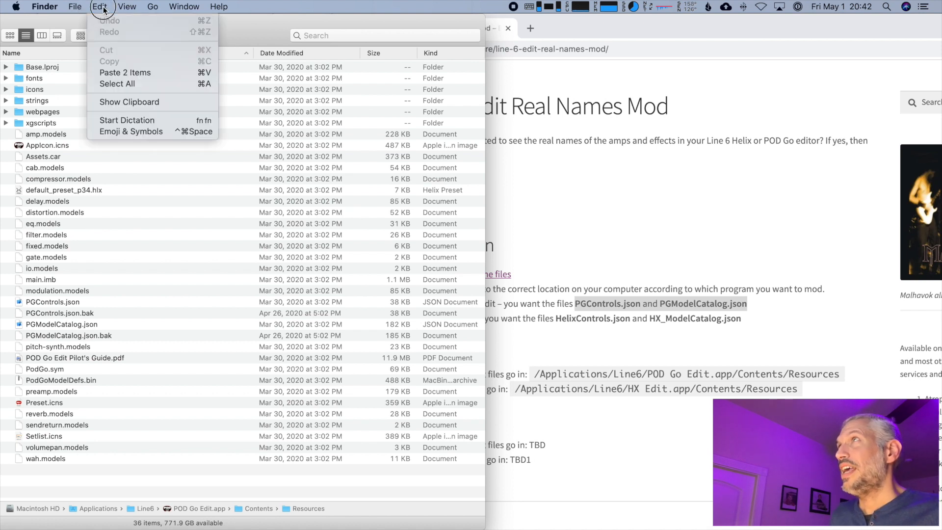
{"action": "left_click", "coordinate": [132, 70]}
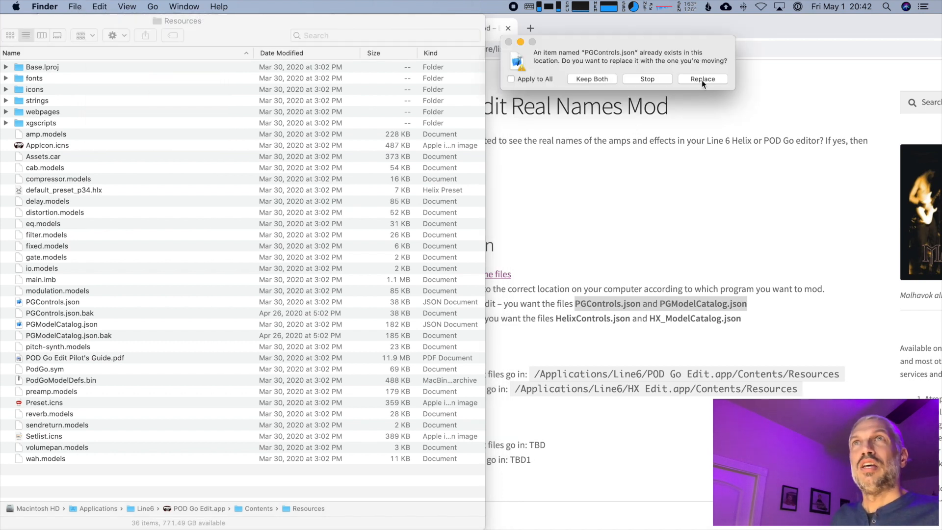
{"action": "left_click", "coordinate": [701, 79]}
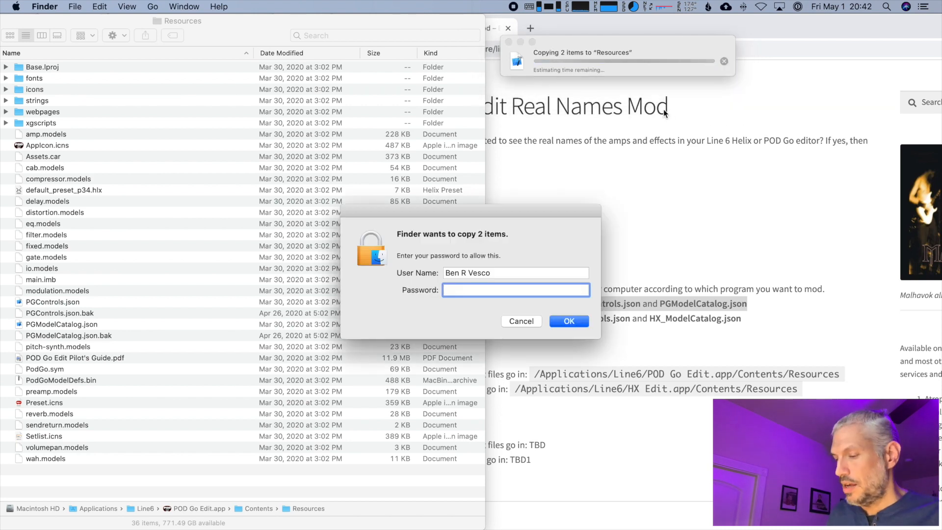
{"action": "type", "text": "••••••••••••"}
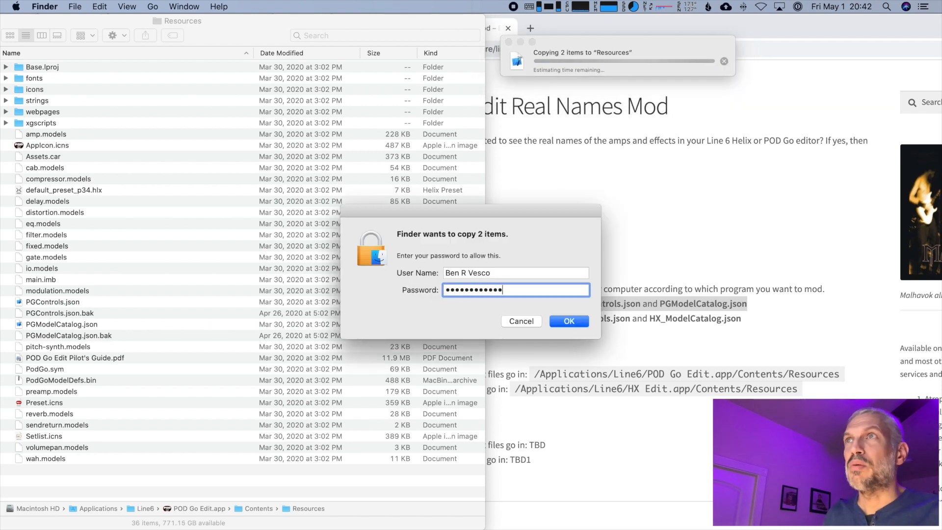
{"action": "key", "text": "Return"}
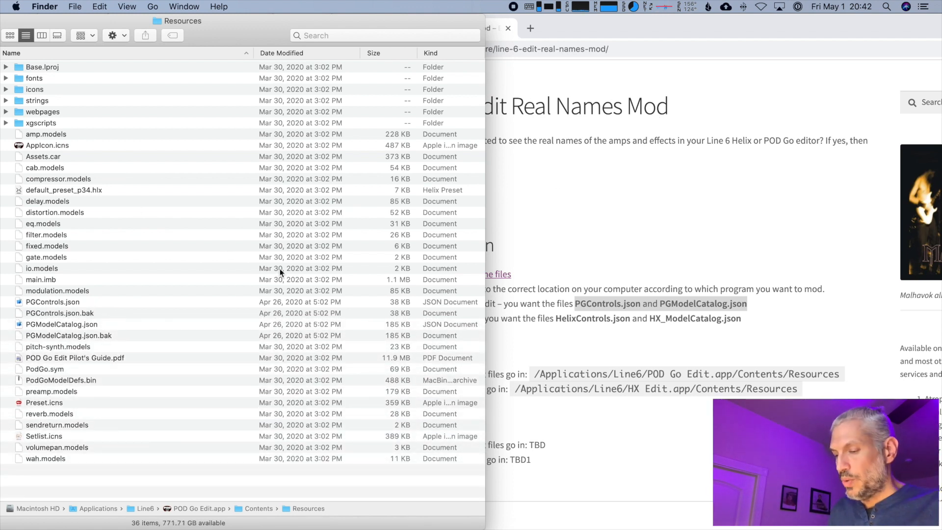
- Launch POD Go Edit and enlarge its window to fill the screen
{"action": "key", "text": "super+space"}
{"action": "type", "text": "pod go"}
{"action": "key", "text": "Return"}
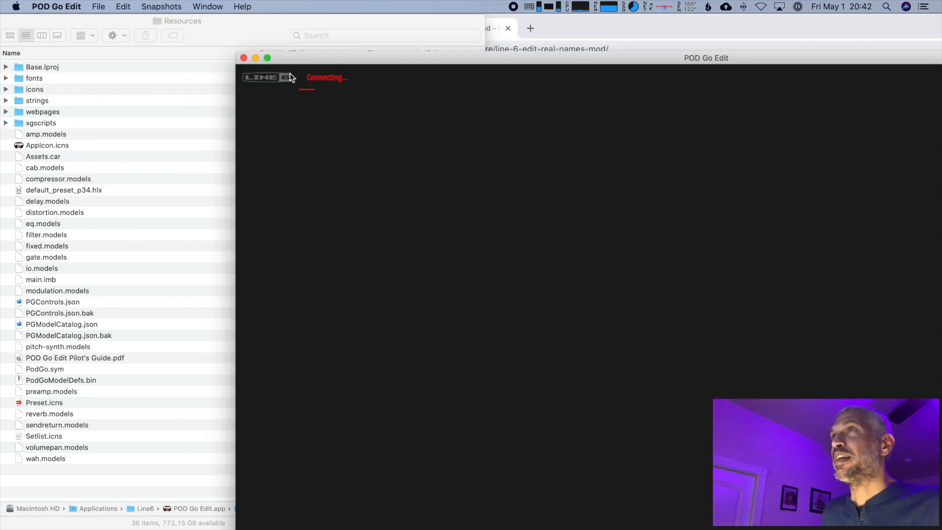
{"action": "double_click", "coordinate": [300, 58]}
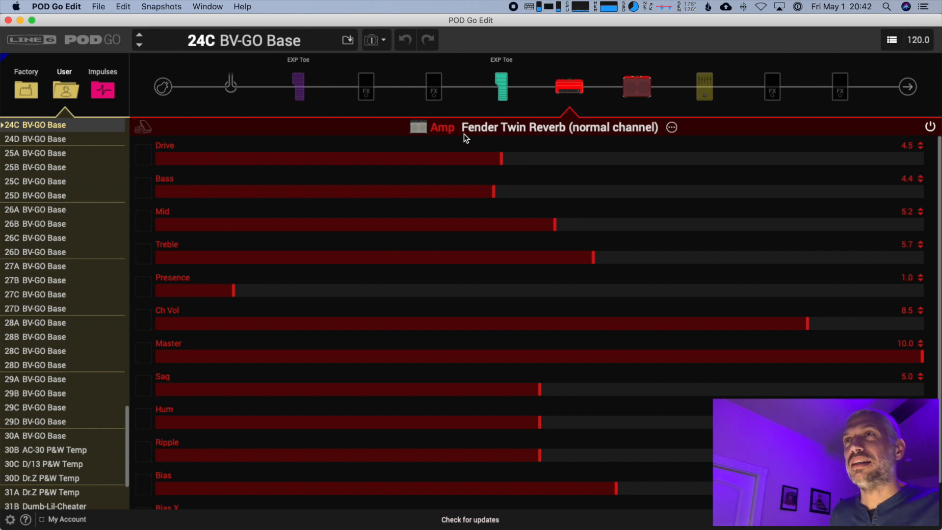
- Open the amp block's model list and examine the real amp names from Hiwatt DR-103 Brill through Pearce BC-1 preamp
{"action": "left_click", "coordinate": [670, 130]}
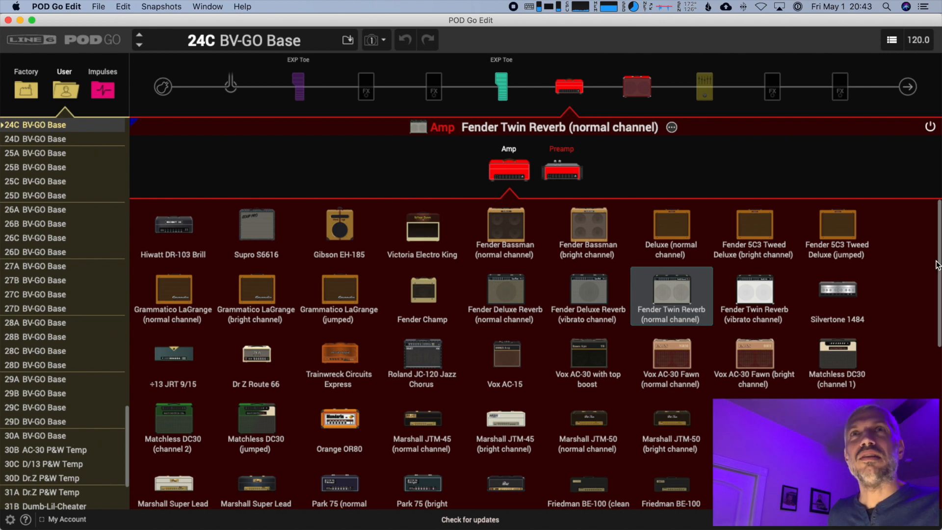
{"action": "scroll", "coordinate": [937, 265], "scroll_direction": "down", "scroll_amount": 5}
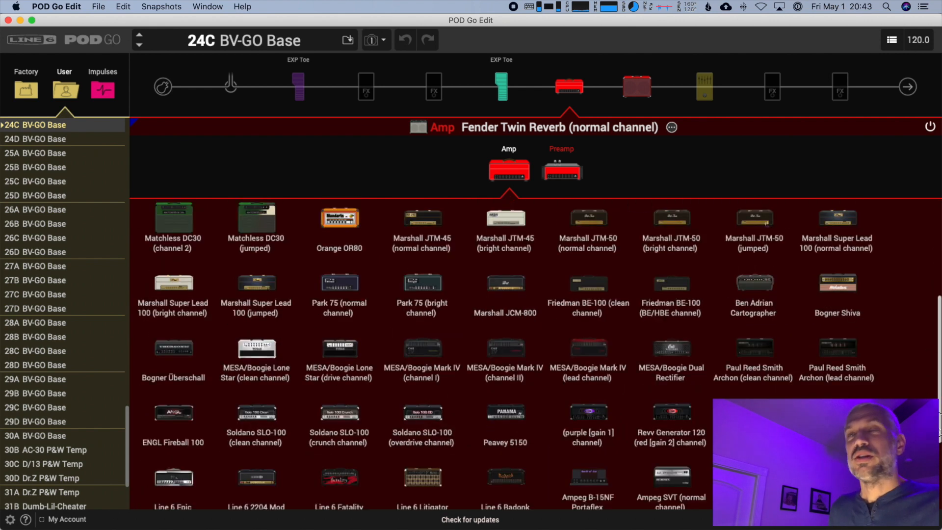
{"action": "scroll", "coordinate": [937, 432], "scroll_direction": "down", "scroll_amount": 3}
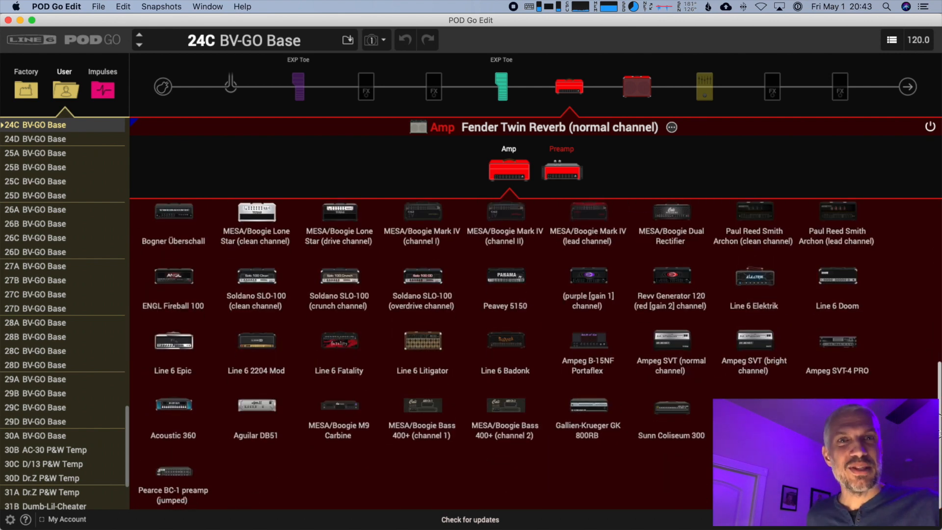
{"action": "scroll", "coordinate": [938, 483], "scroll_direction": "up", "scroll_amount": 4}
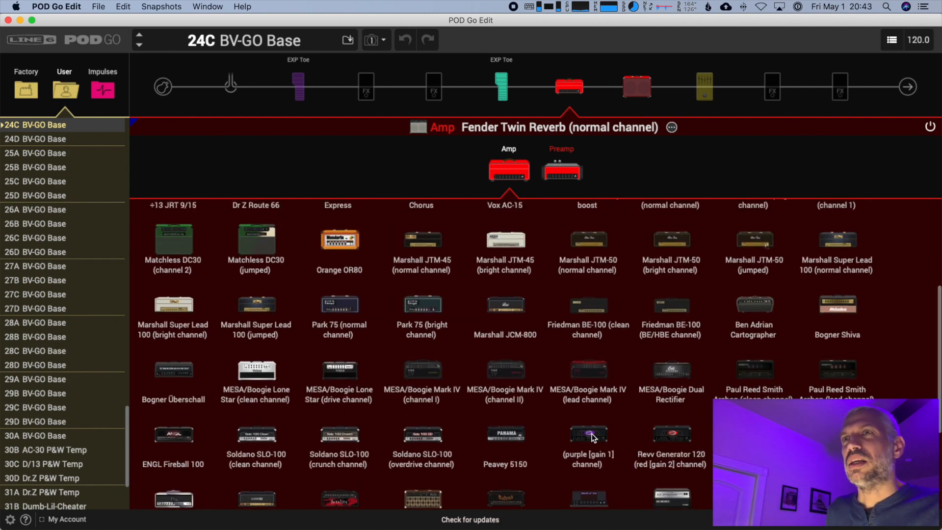
{"action": "scroll", "coordinate": [532, 352], "scroll_direction": "up", "scroll_amount": 5}
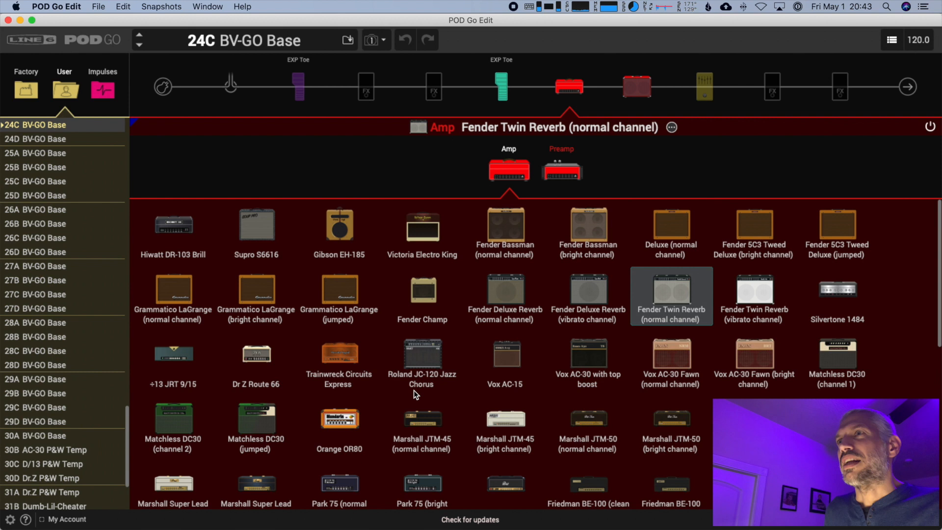
- Try Marshall JTM-45 (normal channel) and Matchless DC30 (jumped) in the amp block, ending on Fender Deluxe Reverb (normal channel)
{"action": "left_click", "coordinate": [430, 434]}
{"action": "left_click", "coordinate": [265, 428]}
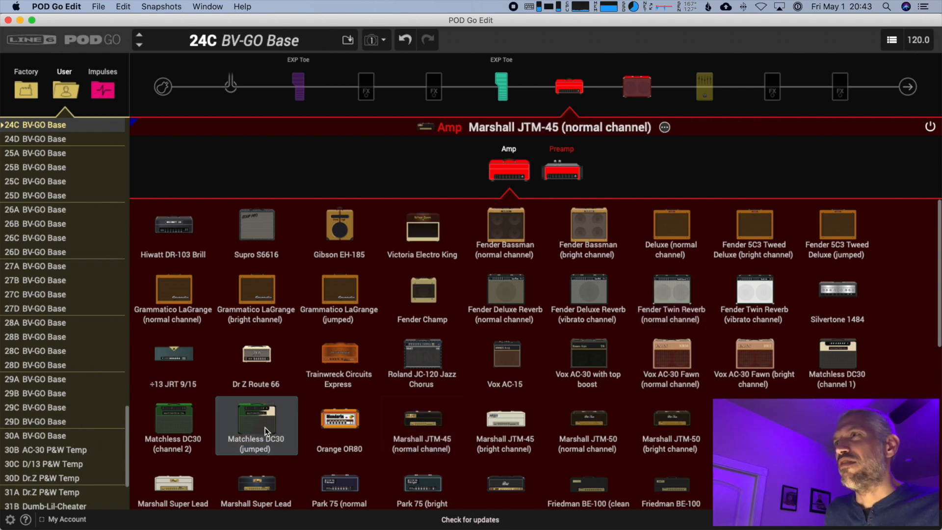
{"action": "left_click", "coordinate": [519, 298]}
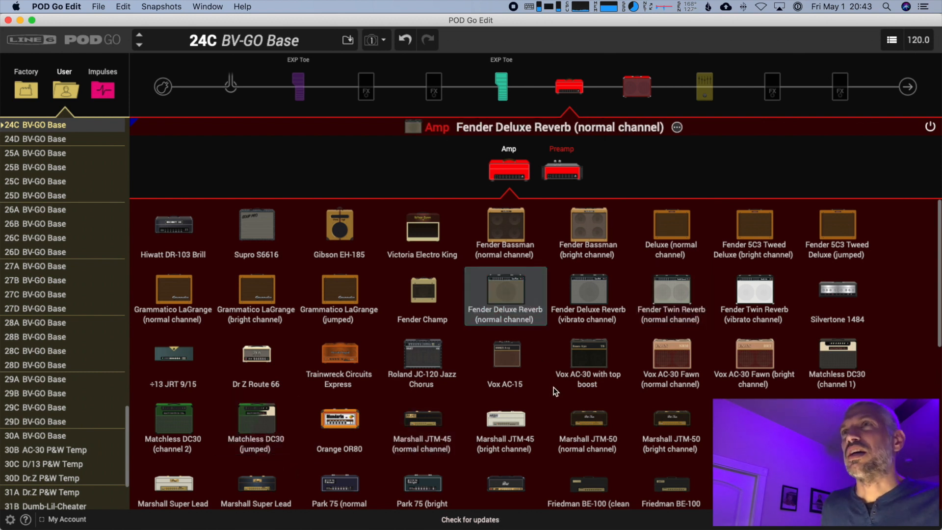
- Try the 1x18 Sunn Coliseum in the cab block, and load the 2x12 Silvertone 1484 cab instead
{"action": "left_click", "coordinate": [637, 89]}
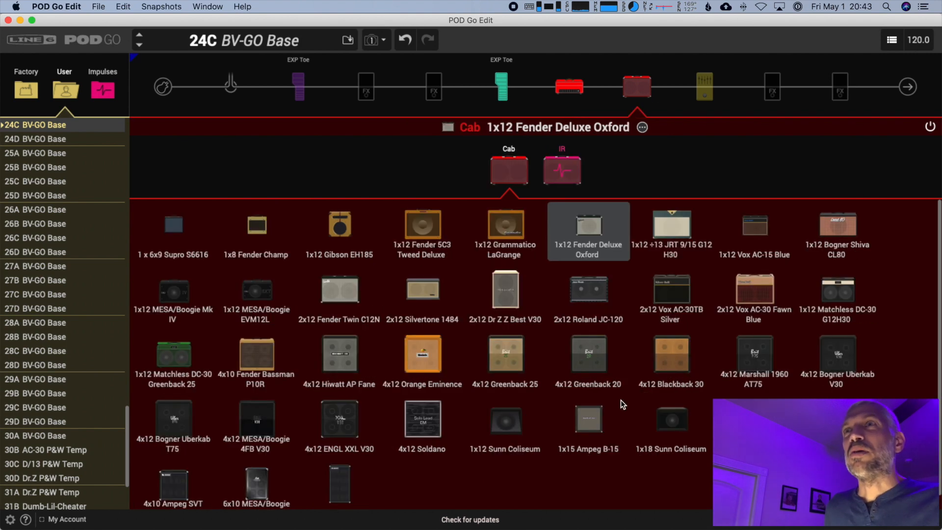
{"action": "left_click", "coordinate": [670, 427]}
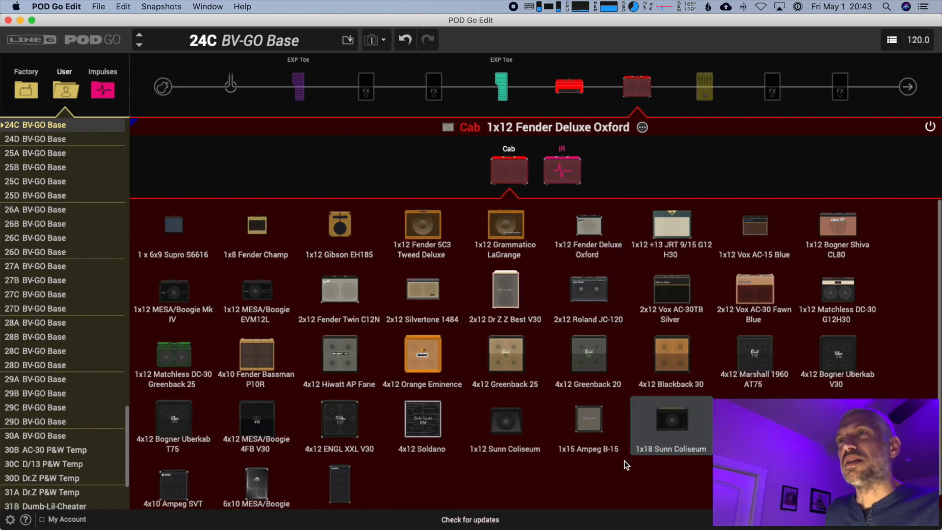
{"action": "left_click", "coordinate": [431, 300]}
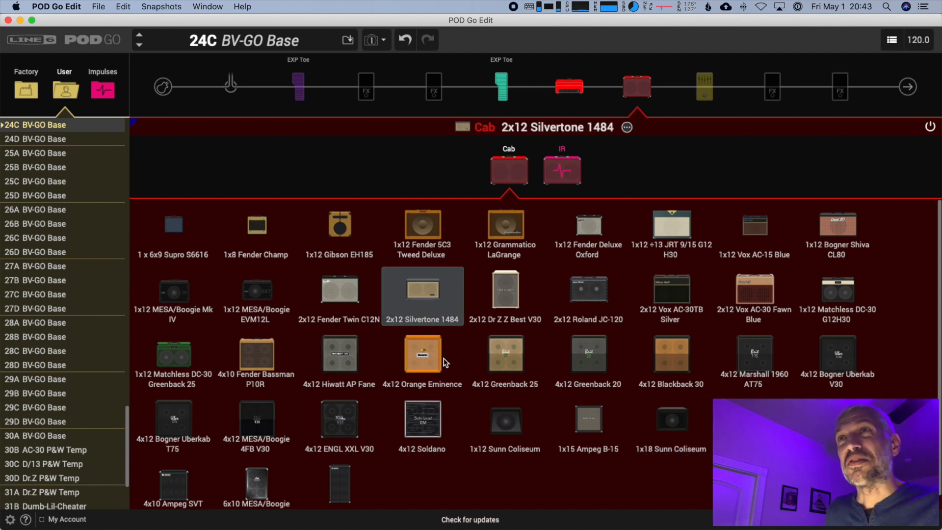
- Change the EQ block's model to MESA/Boogie Mark IV Graphic EQ
{"action": "left_click", "coordinate": [706, 84]}
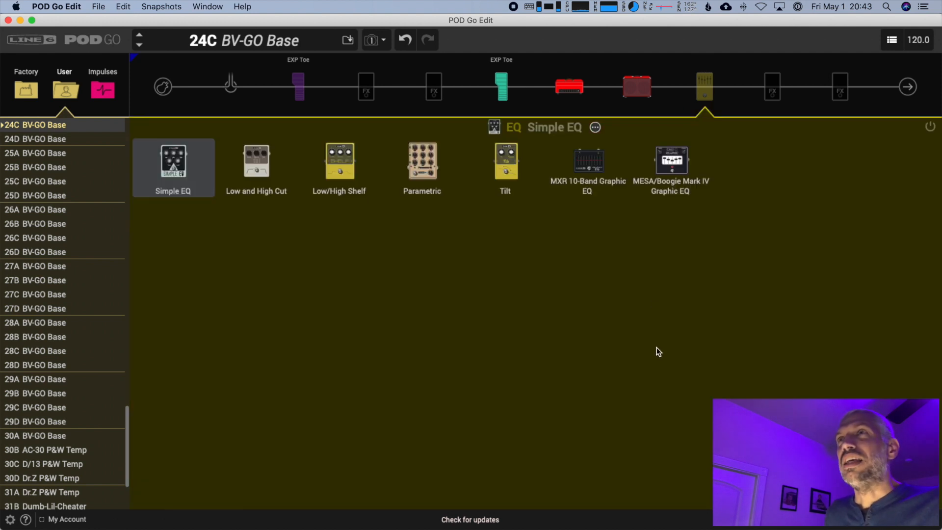
{"action": "left_click", "coordinate": [689, 158]}
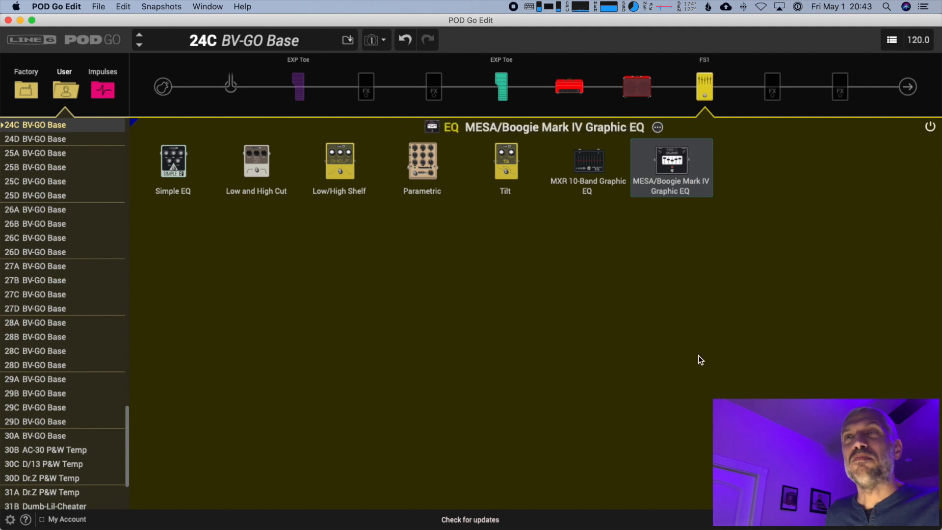
- Switch the EQ block's model to MXR 10-Band Graphic EQ
{"action": "left_click", "coordinate": [594, 166]}
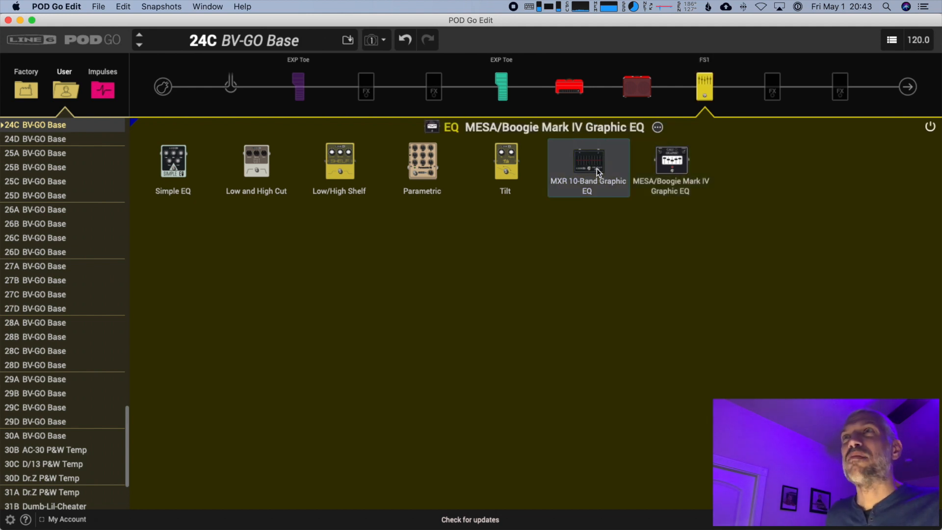
- Open the distortion model list for the first empty FX block and examine its real pedal names
{"action": "left_click", "coordinate": [372, 87]}
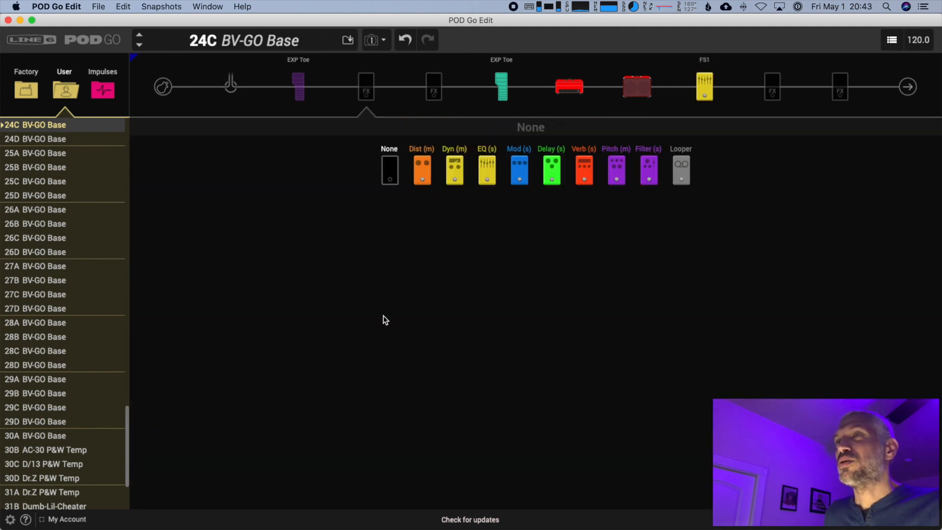
{"action": "left_click", "coordinate": [428, 165]}
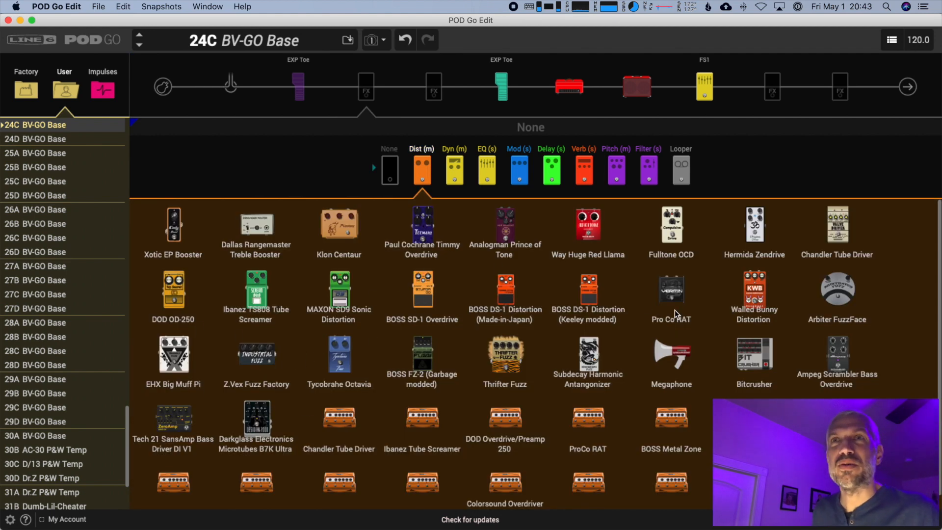
{"action": "scroll", "coordinate": [676, 315], "scroll_direction": "down", "scroll_amount": 1}
{"action": "scroll", "coordinate": [677, 315], "scroll_direction": "up", "scroll_amount": 1}
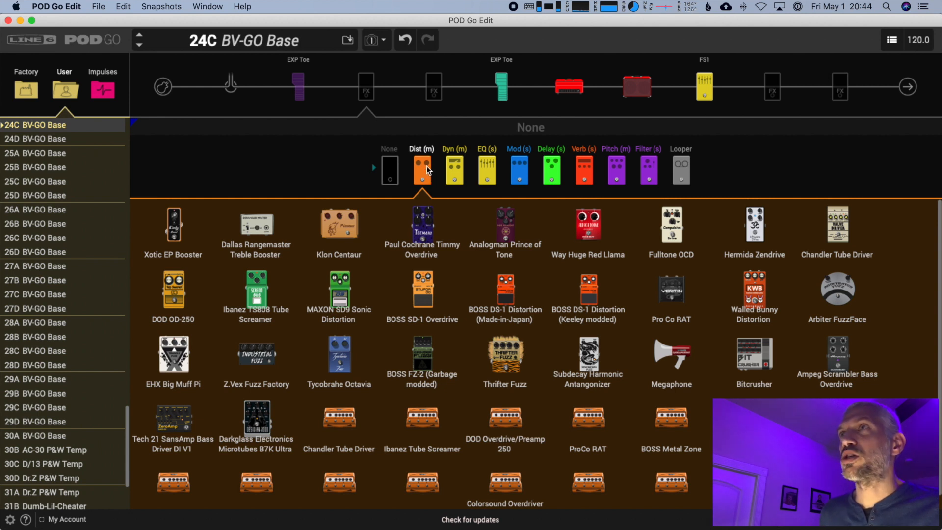
- Examine the empty FX block's real model names in the dynamics, EQ, modulation, delay, reverb, pitch and filter categories
{"action": "left_click", "coordinate": [457, 166]}
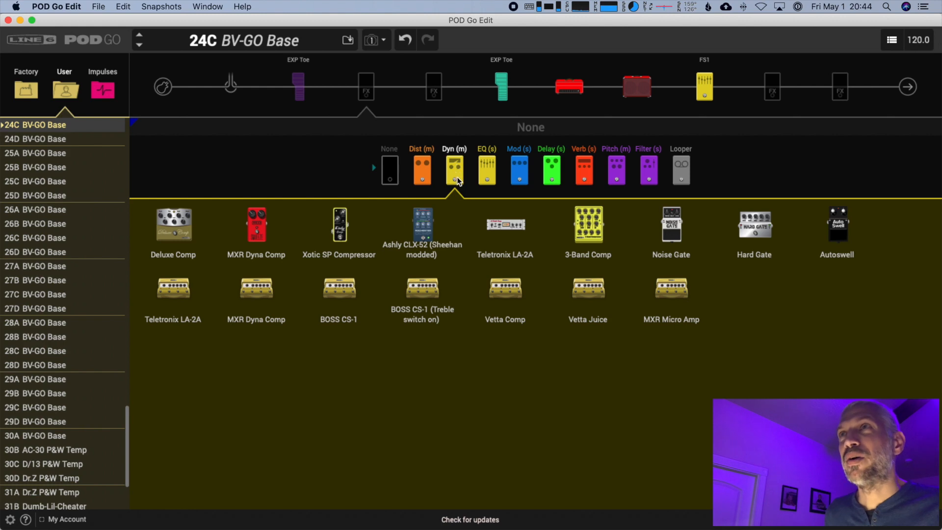
{"action": "left_click", "coordinate": [490, 168]}
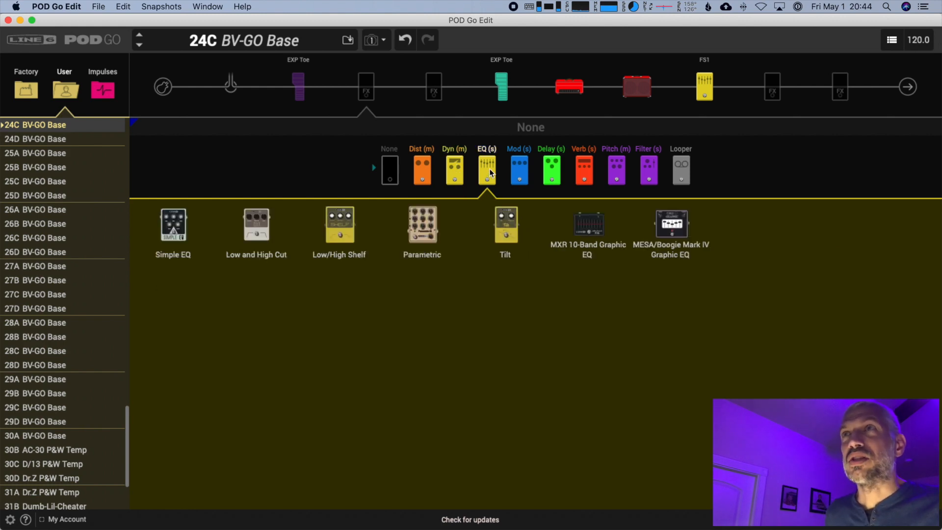
{"action": "left_click", "coordinate": [519, 166]}
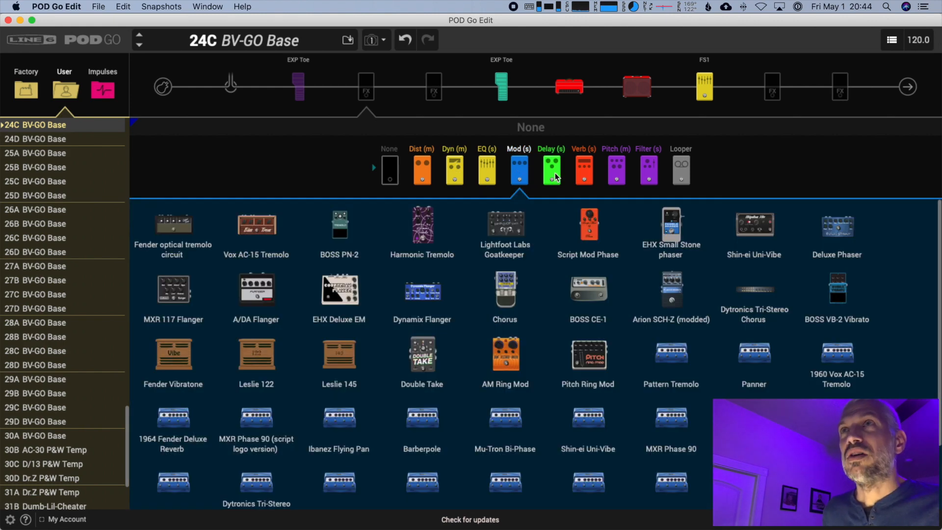
{"action": "left_click", "coordinate": [554, 173]}
{"action": "left_click", "coordinate": [585, 164]}
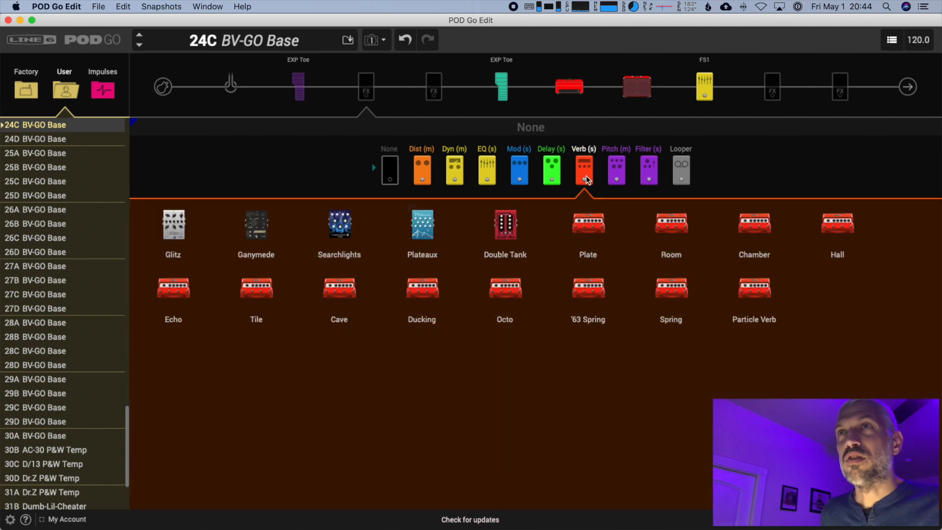
{"action": "left_click", "coordinate": [616, 175]}
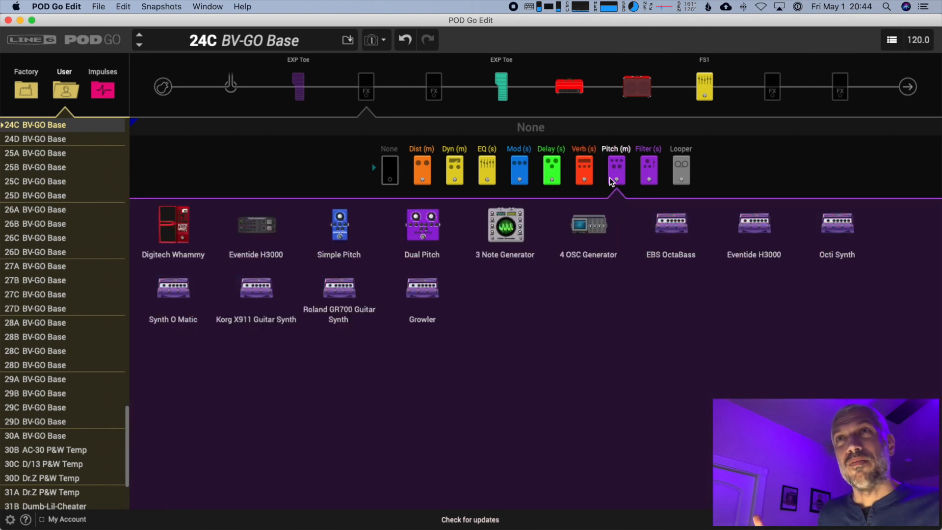
{"action": "left_click", "coordinate": [650, 166]}
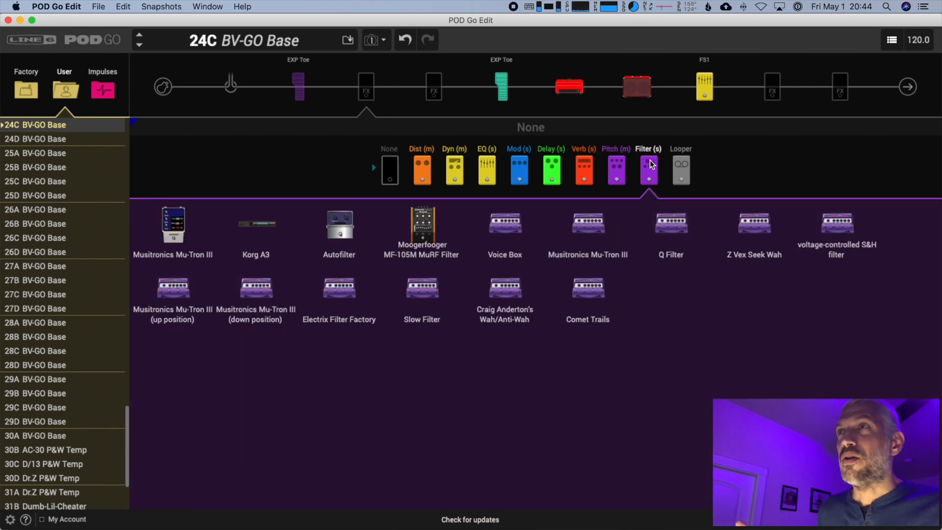